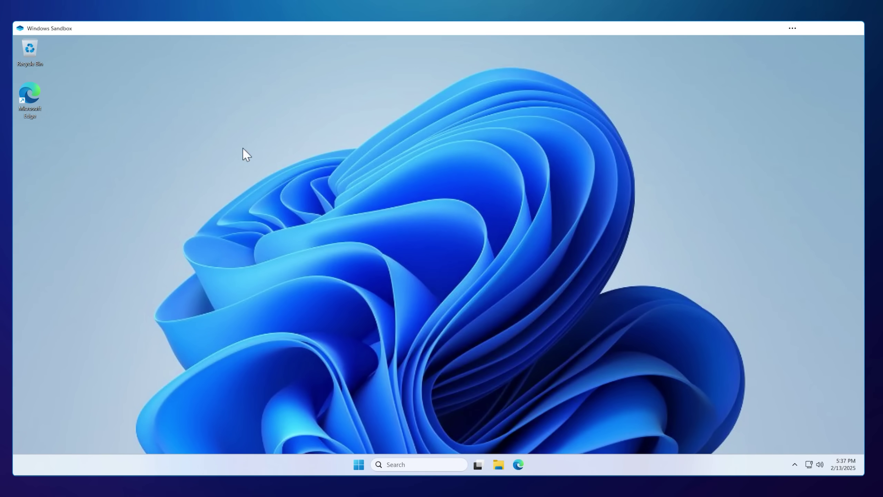
- Close the Windows Sandbox session and confirm discarding its contents
left_click(855, 29)
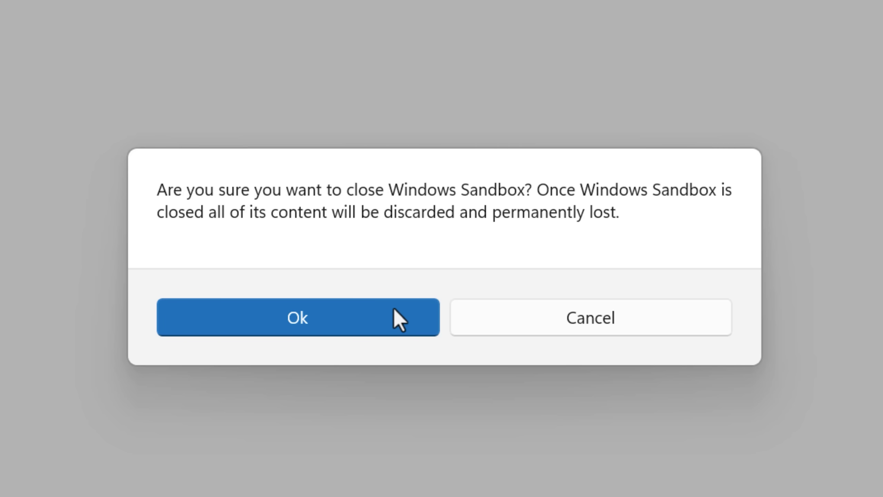
left_click(513, 302)
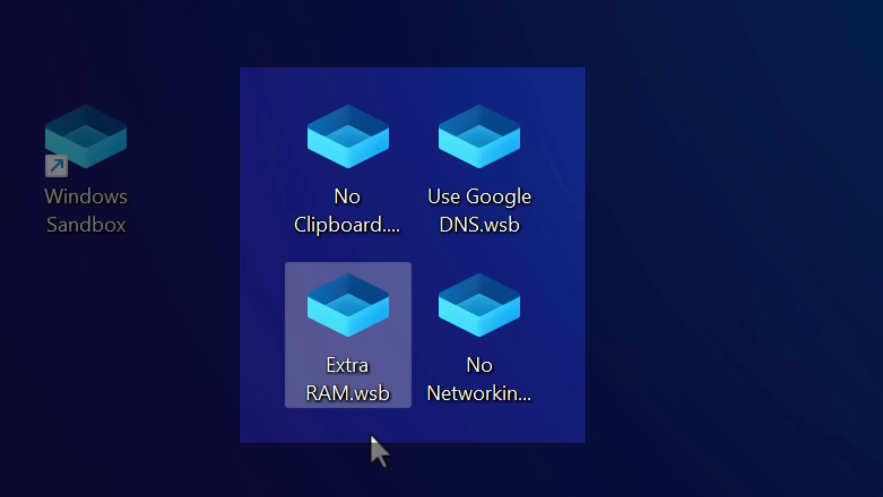
- Review the No Networking, No Clipboard and Extra RAM .wsb files, highlighting the memory setting
left_click(349, 261)
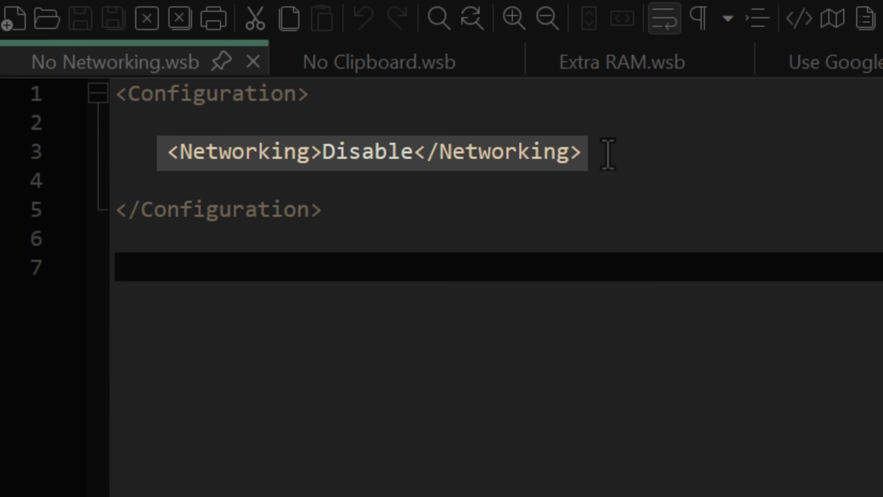
left_click(99, 152)
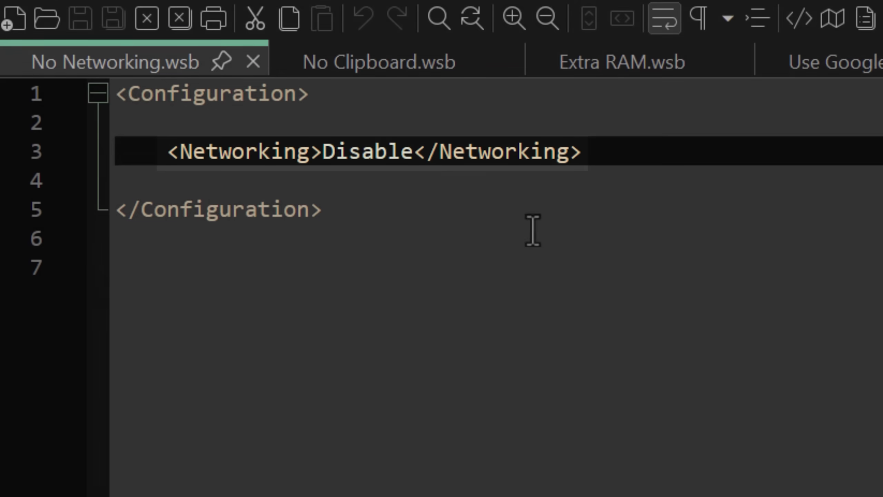
left_click(407, 59)
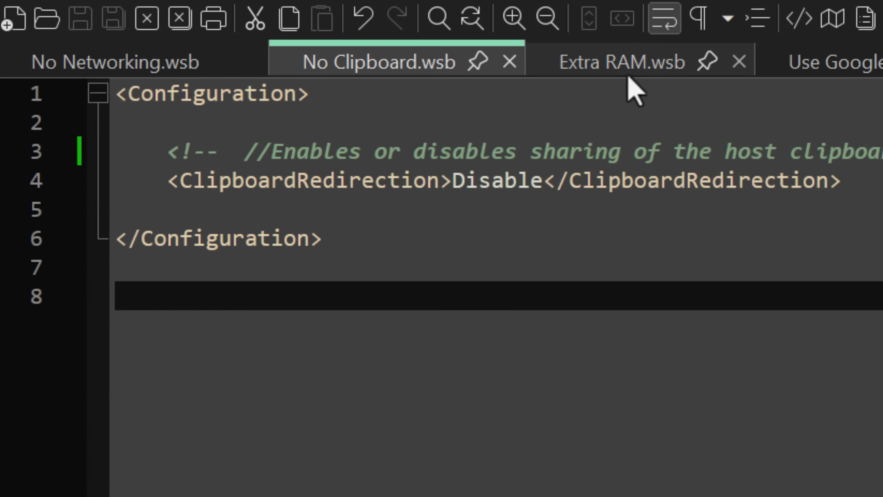
left_click(621, 62)
left_click_drag(578, 152, 83, 152)
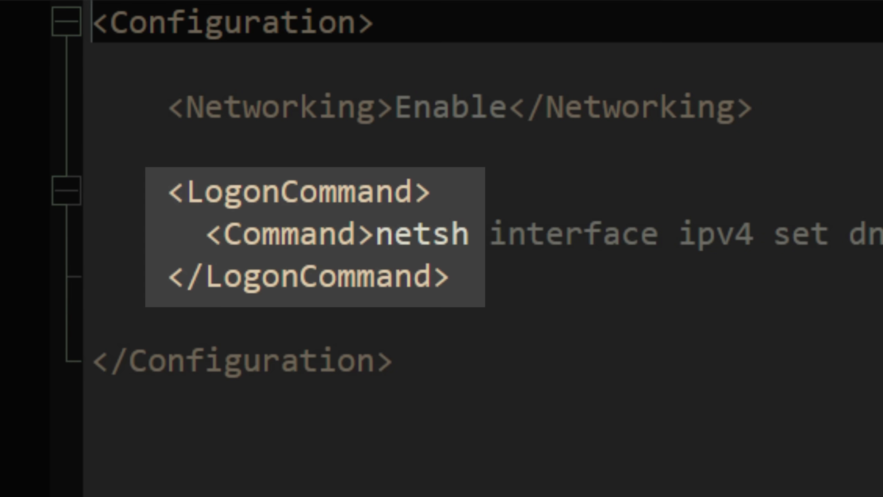
- Highlight the LogonCommand block and its netsh command in the configuration
left_click_drag(168, 193, 479, 192)
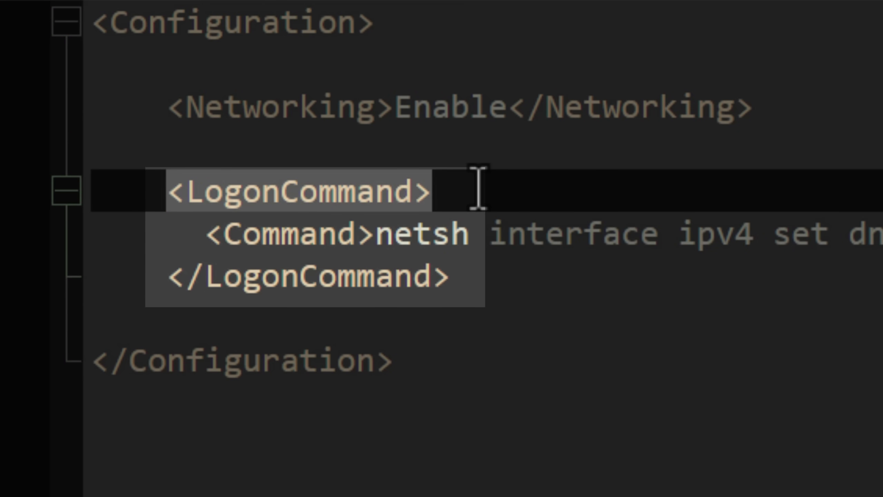
left_click(375, 233)
key("shift+End")
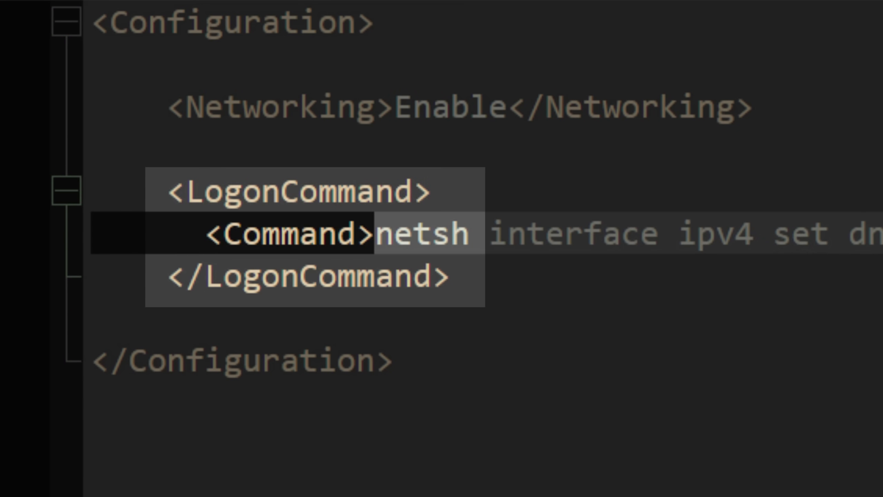
key("Down")
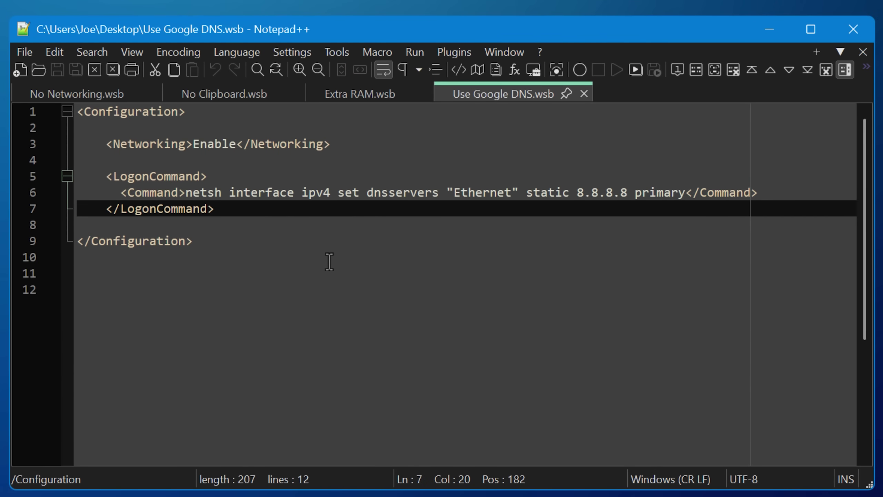
left_click(163, 173)
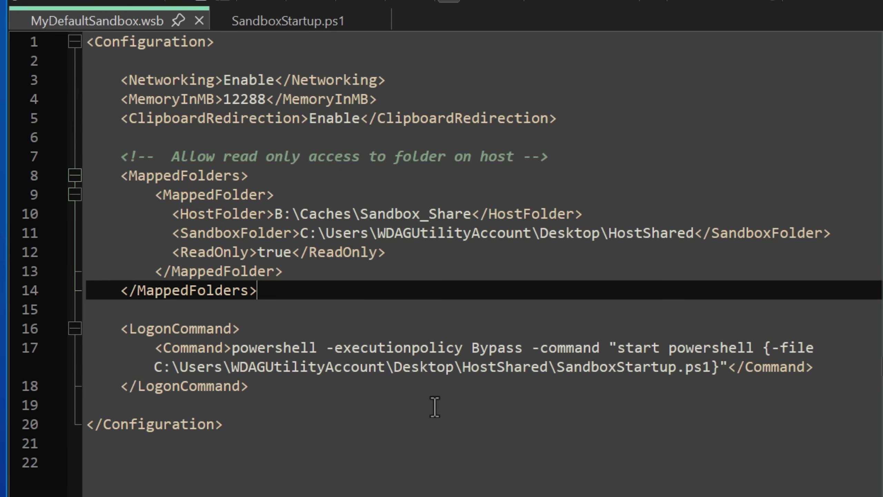
- Highlight the MappedFolders block at the end of the configuration
left_click(410, 425)
left_click_drag(304, 291, 34, 173)
left_click(363, 301)
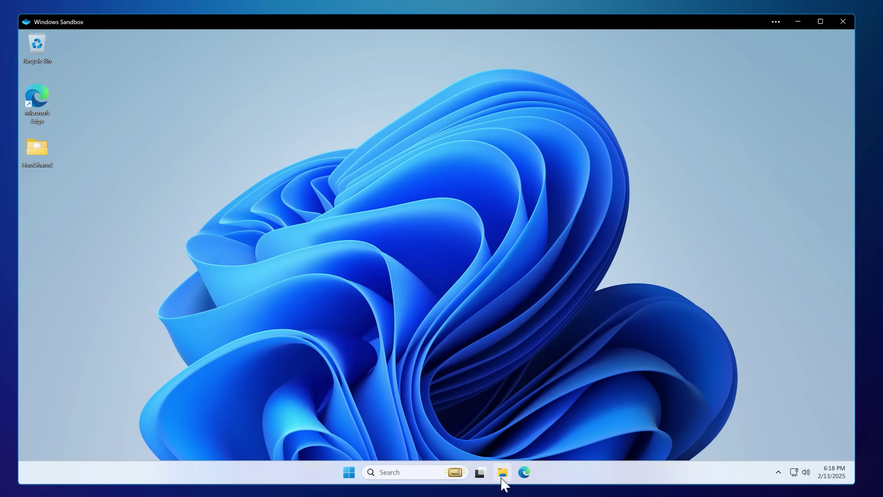
- Open the HostShared folder and view the SandboxStartup.ps1 script and desktop menu entries
left_click(501, 478)
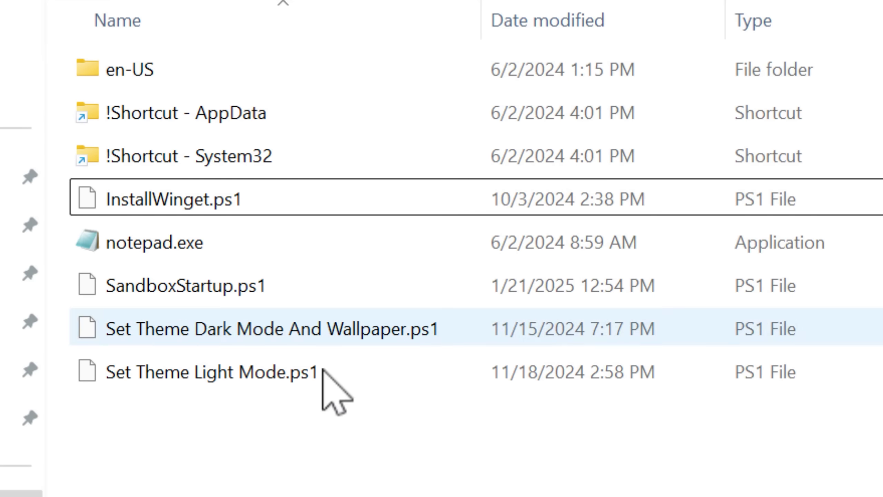
left_click(281, 284)
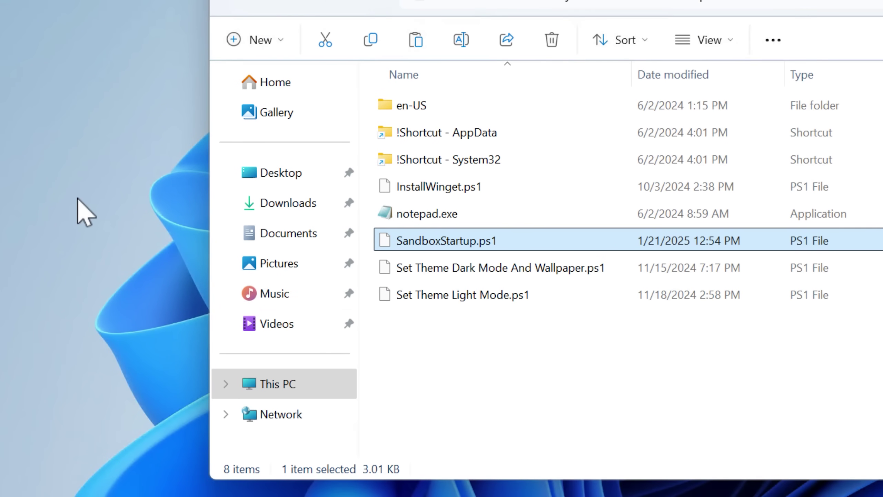
right_click(80, 202)
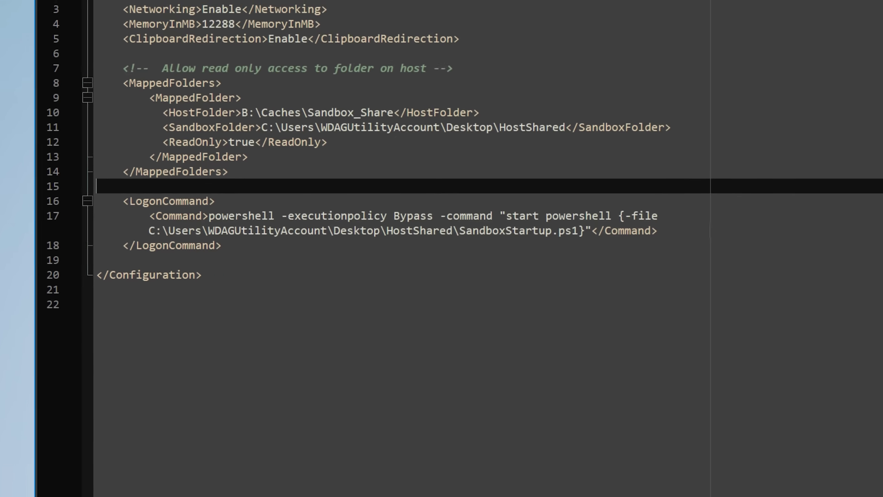
left_click(206, 15)
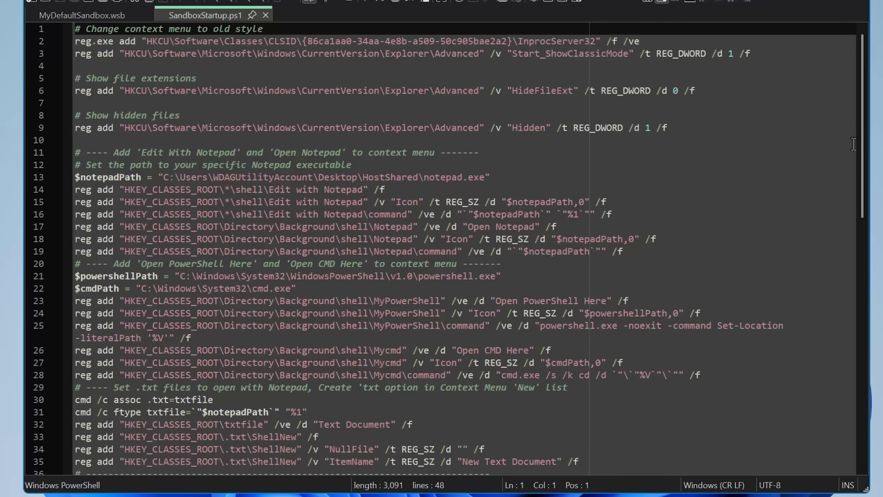
scroll(861, 138, "down", 2)
scroll(861, 190, "down", 1)
scroll(862, 190, "up", 1)
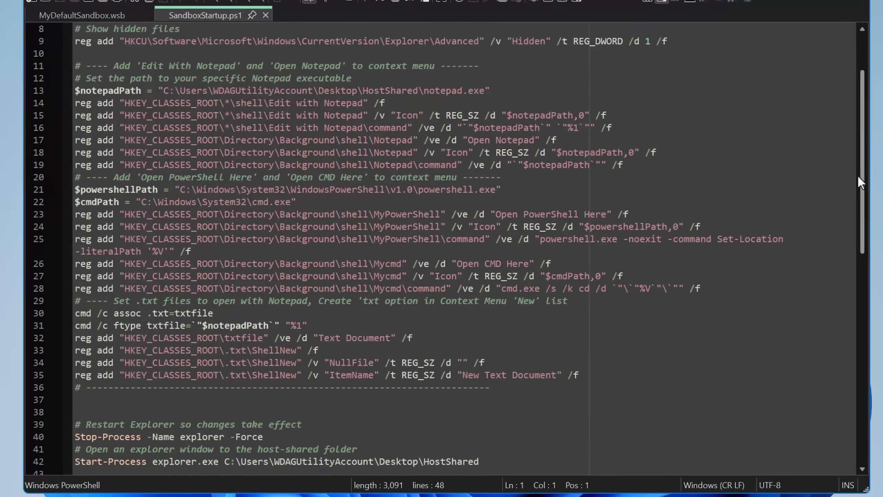
scroll(858, 174, "up", 2)
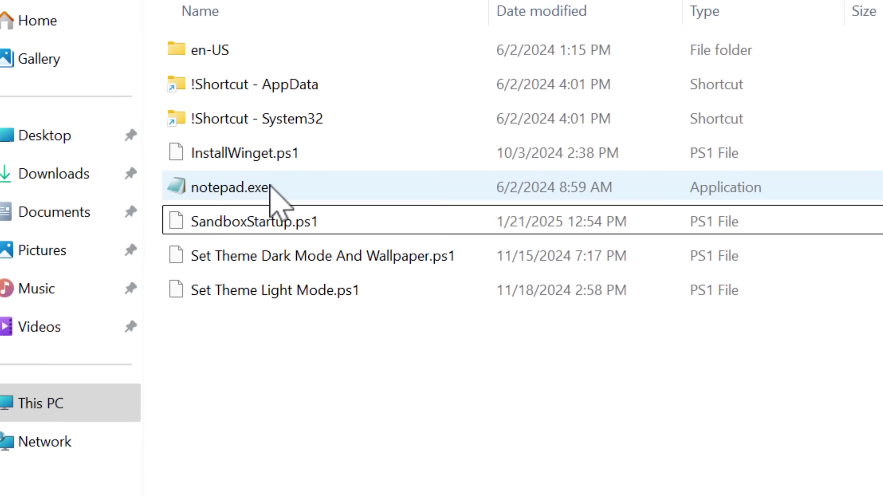
- Show the added context-menu entries for InstallWinget.ps1 and the folder background
right_click(233, 104)
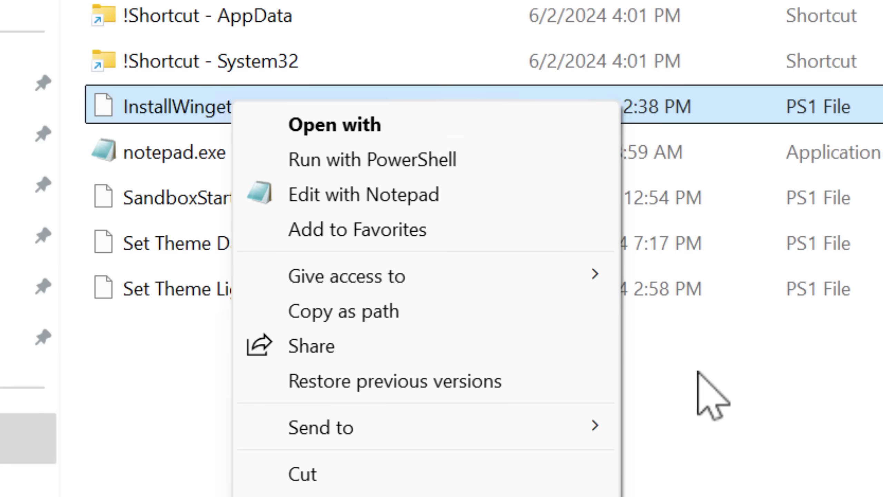
right_click(694, 393)
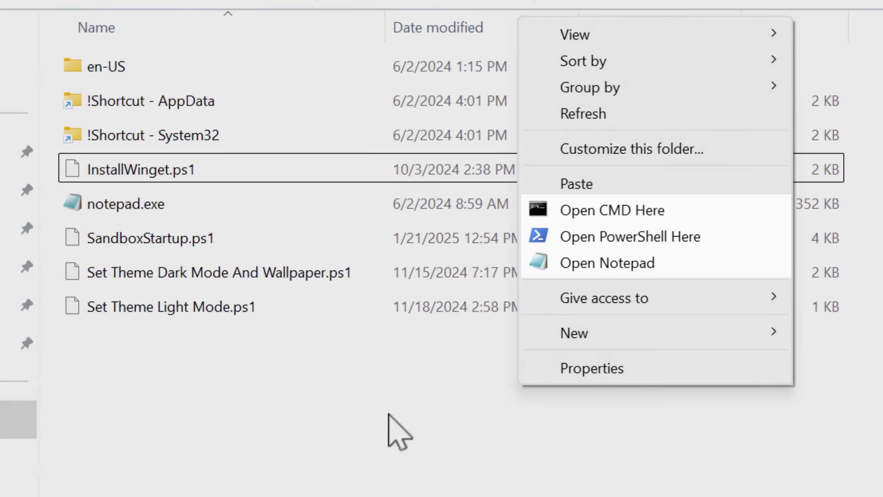
left_click(391, 430)
right_click(267, 321)
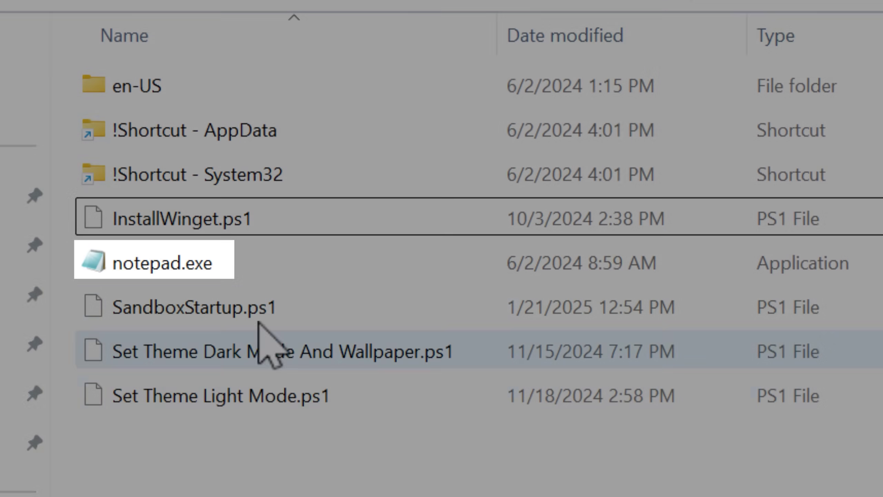
- Point out notepad.exe, Set Theme Dark Mode And Wallpaper.ps1 and InstallWinget.ps1 in HostShared
left_click(262, 271)
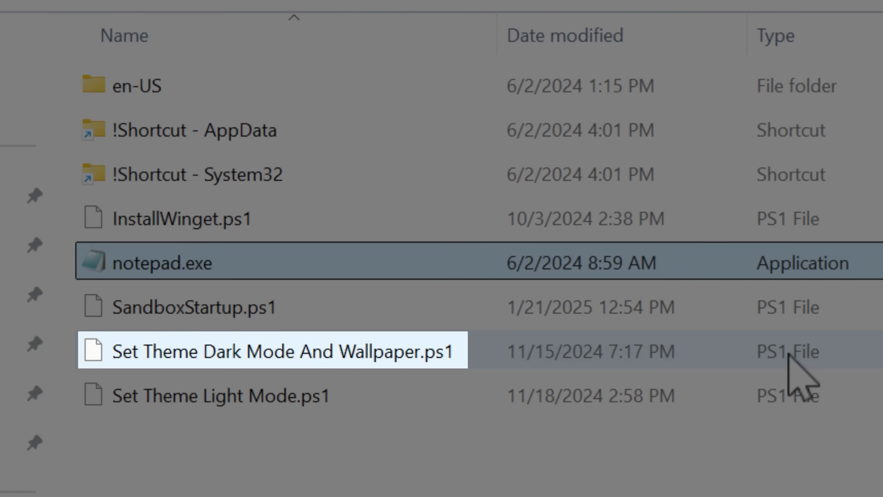
left_click(789, 354)
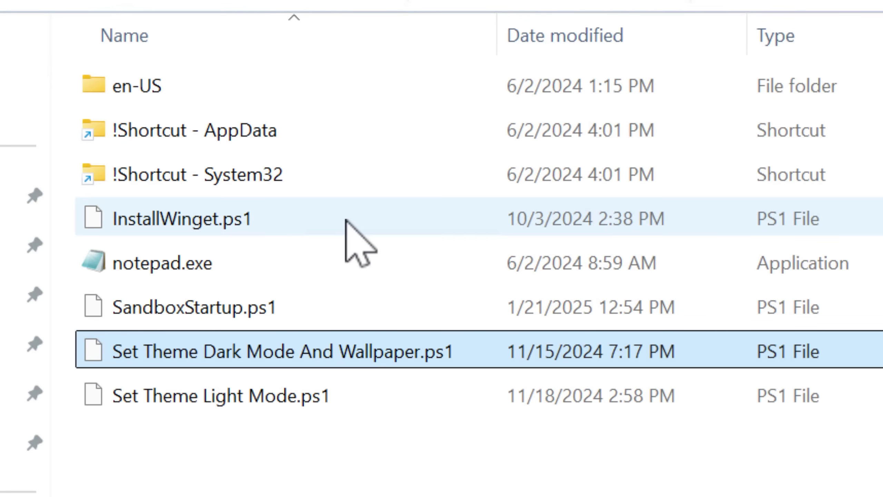
left_click(346, 223)
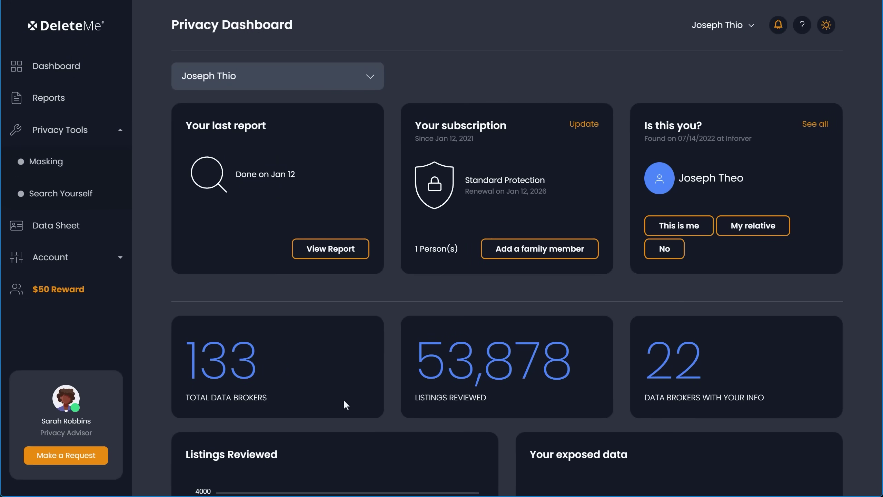
scroll(304, 345, "down", 1)
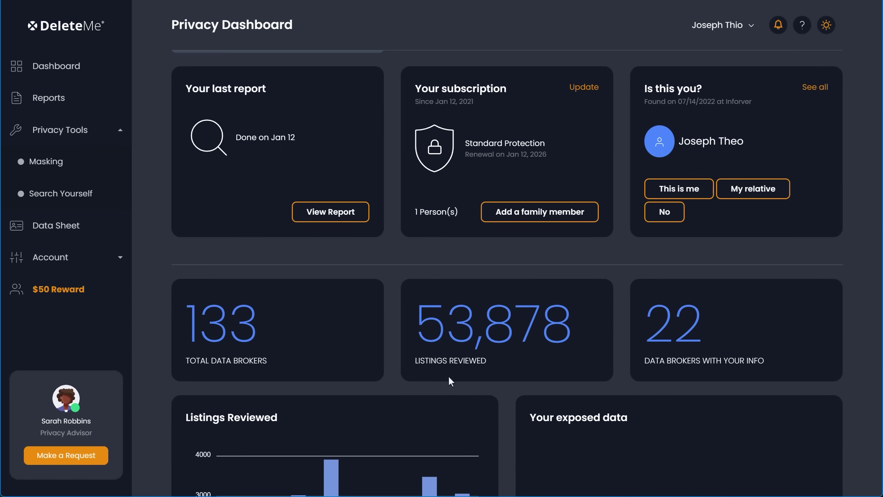
scroll(449, 376, "down", 2)
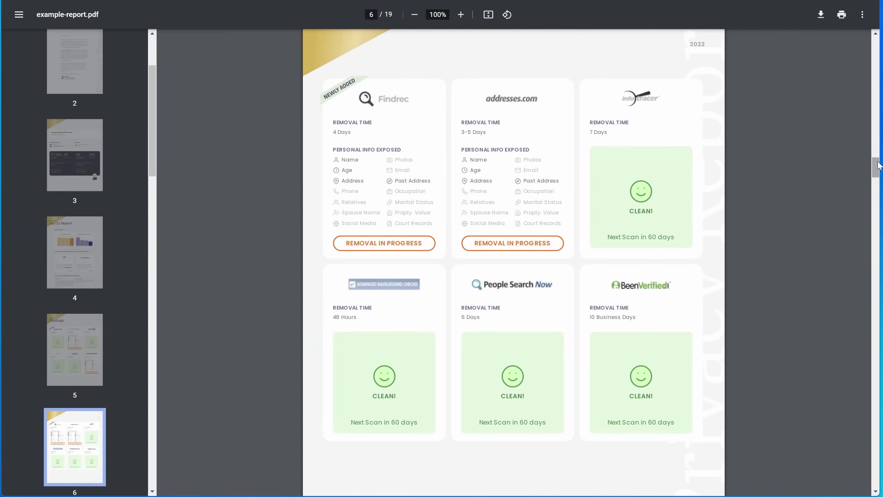
left_click_drag(878, 166, 878, 190)
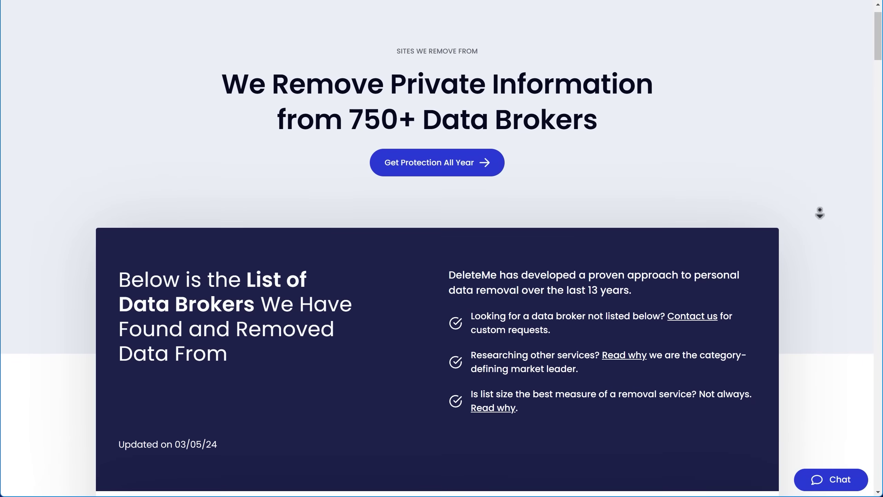
scroll(818, 212, "down", 5)
scroll(820, 221, "down", 5)
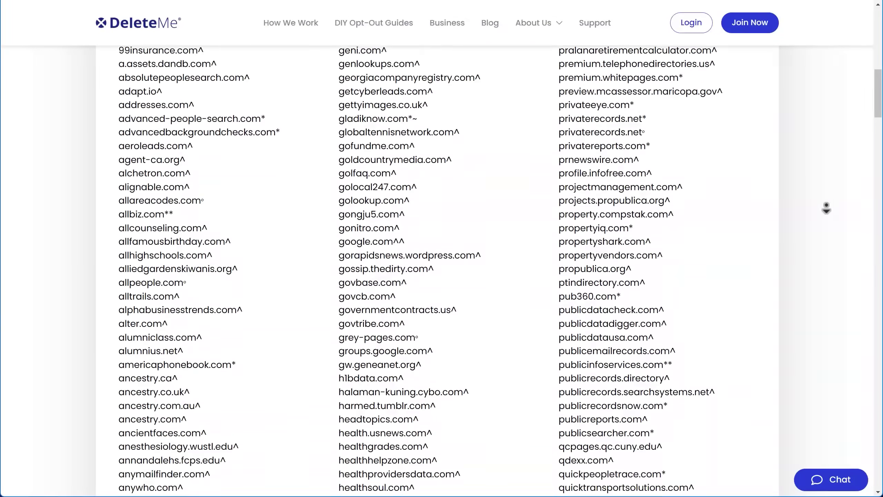
scroll(826, 209, "down", 10)
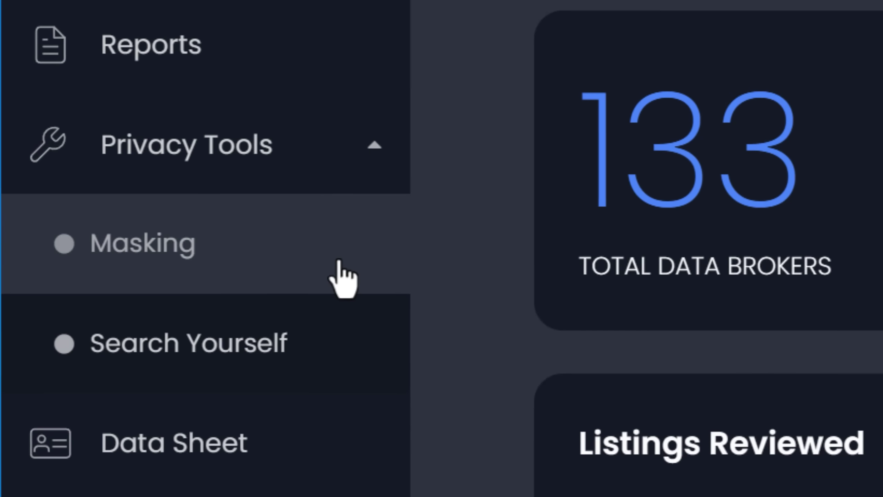
- Go to DeleteMe's Masking page under Privacy Tools
left_click(348, 270)
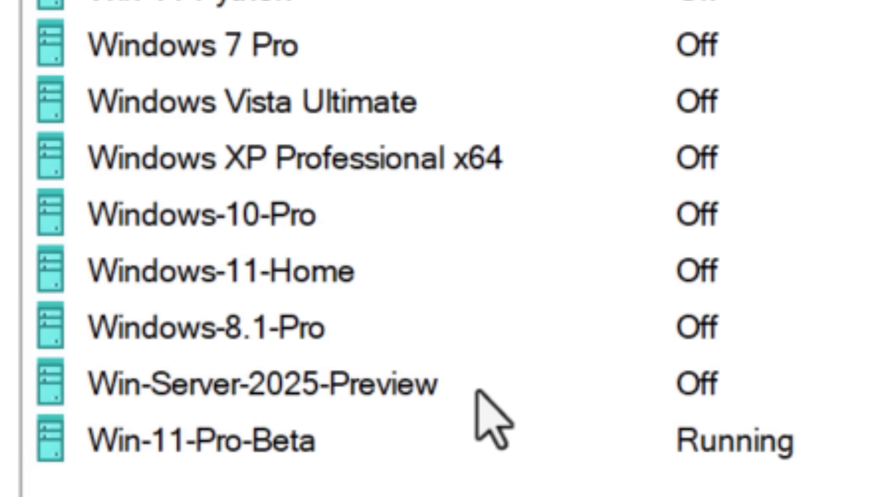
- Select the Windows 8.1, 10, XP x64, 7, Vista and Win-11-Pro-Beta machines in turn
left_click(207, 402)
left_click(457, 210)
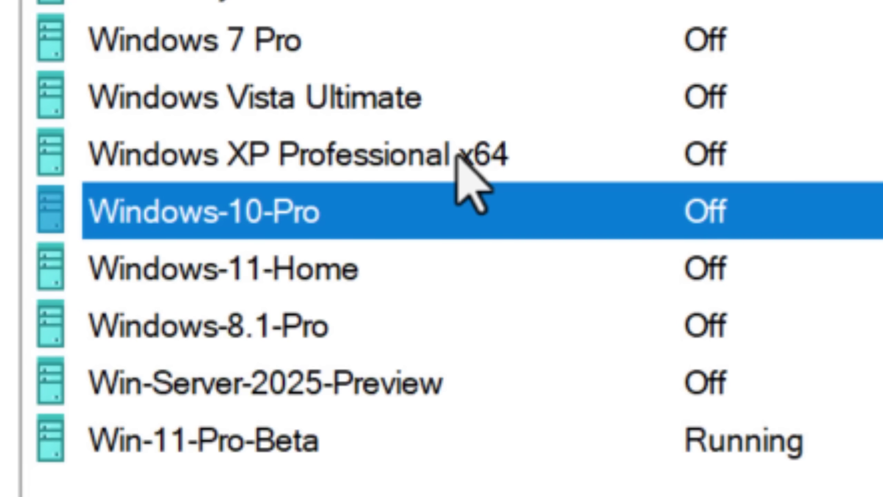
left_click(456, 154)
left_click(462, 40)
left_click(473, 104)
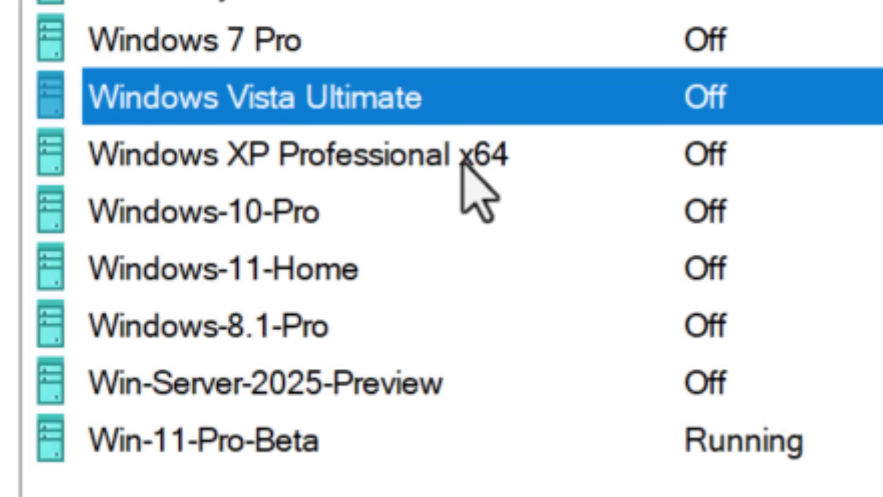
left_click(435, 442)
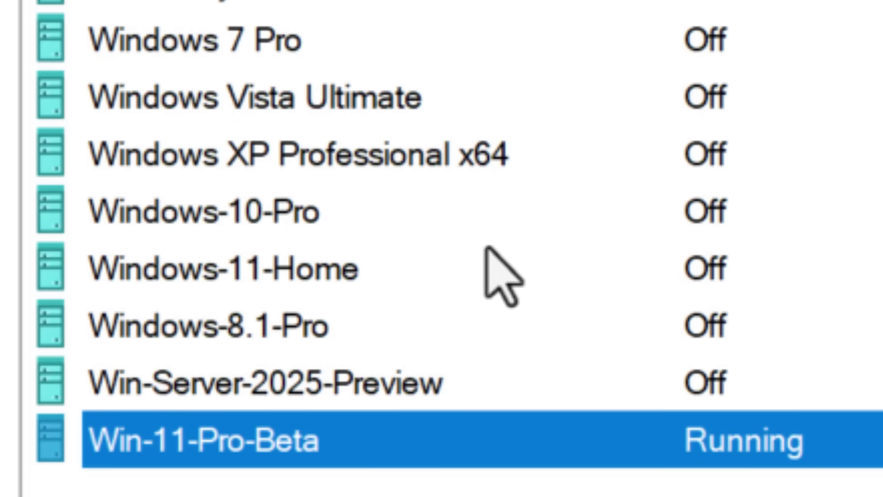
left_click(417, 104)
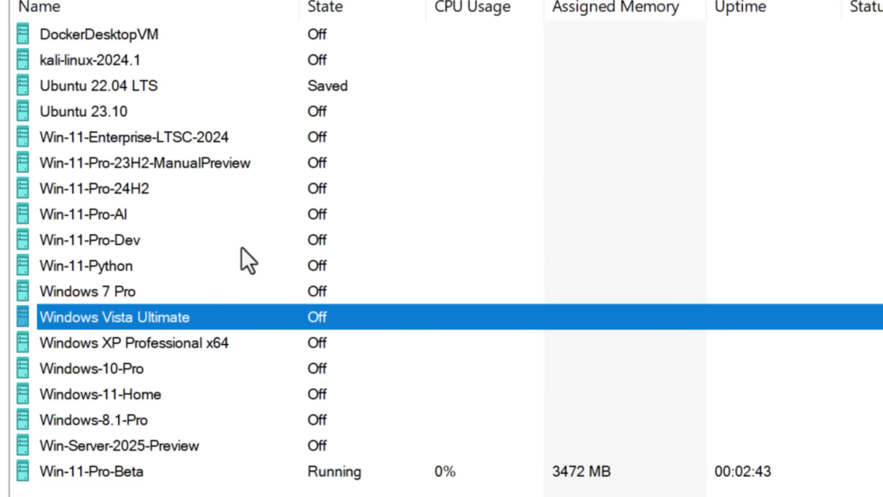
- Select Win-11-Pro-24H2, then connect to the running Win-11-Pro-Dev machine and show its Start menu
left_click(275, 137)
left_click(267, 163)
left_click(256, 188)
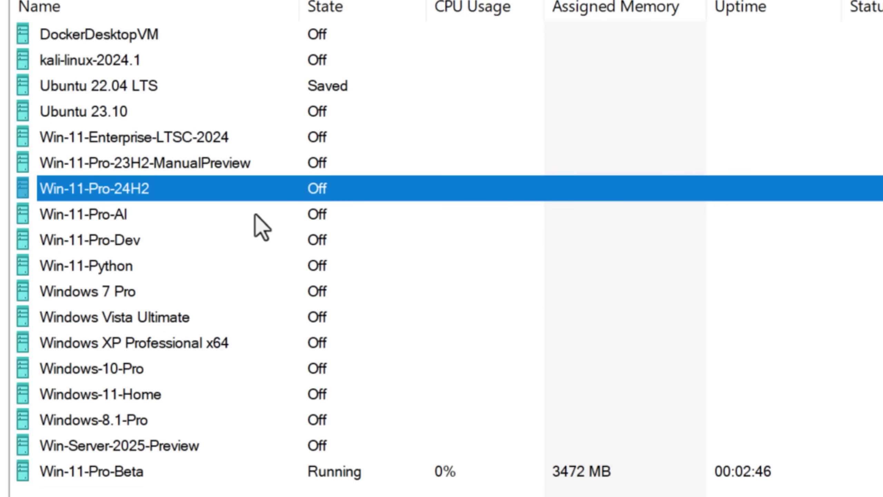
left_click(254, 239)
left_click(254, 266)
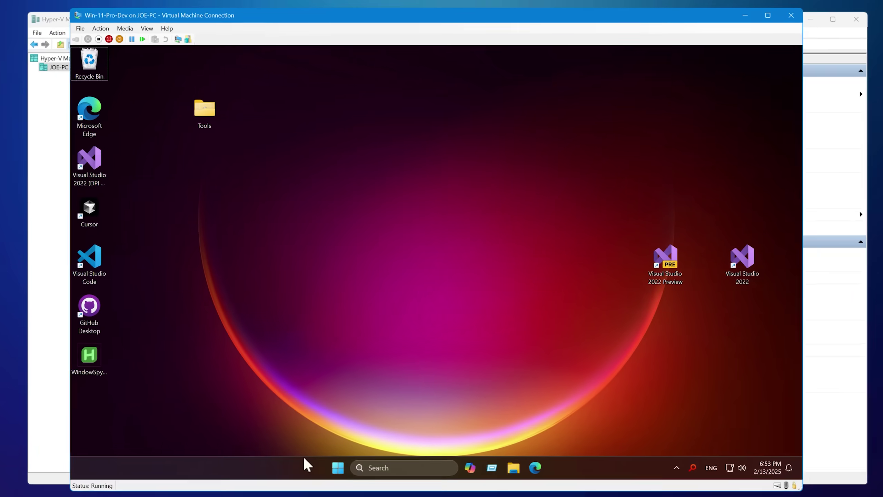
key("super")
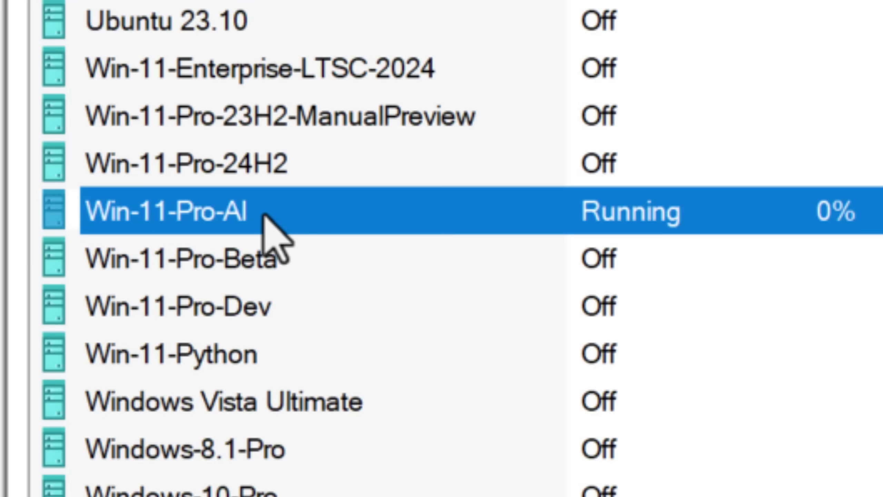
- Start renaming Win-11-Pro-AI, cancel, then begin the rename again
key("F2")
key("Escape")
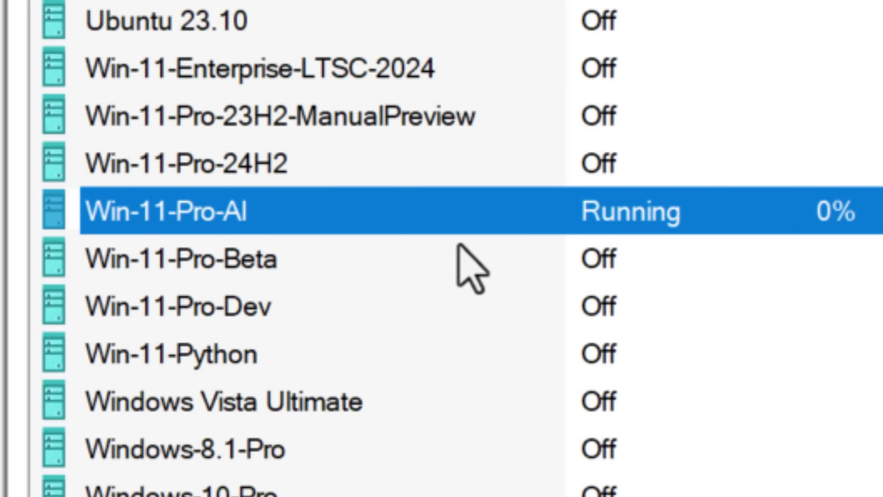
key("F2")
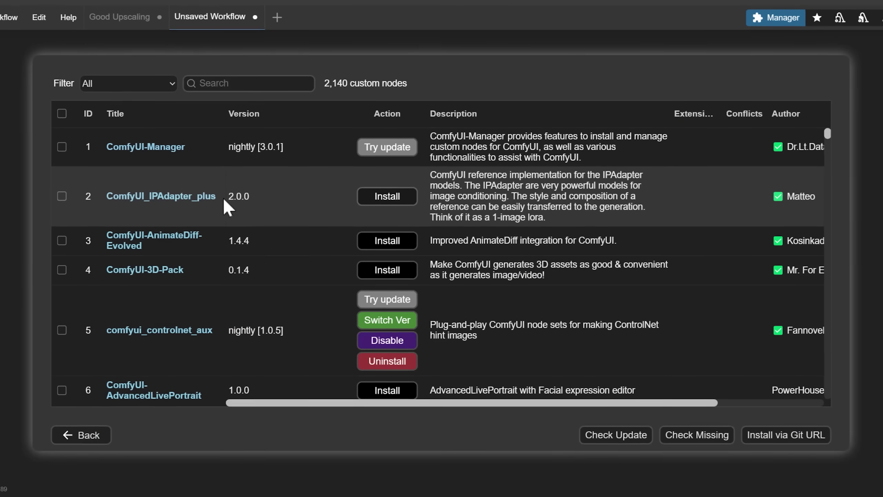
scroll(208, 195, "down", 3)
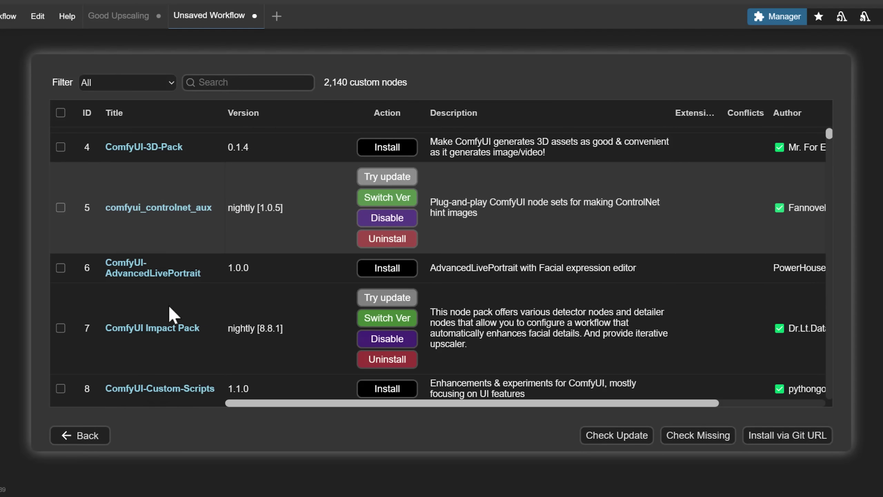
scroll(204, 315, "down", 1)
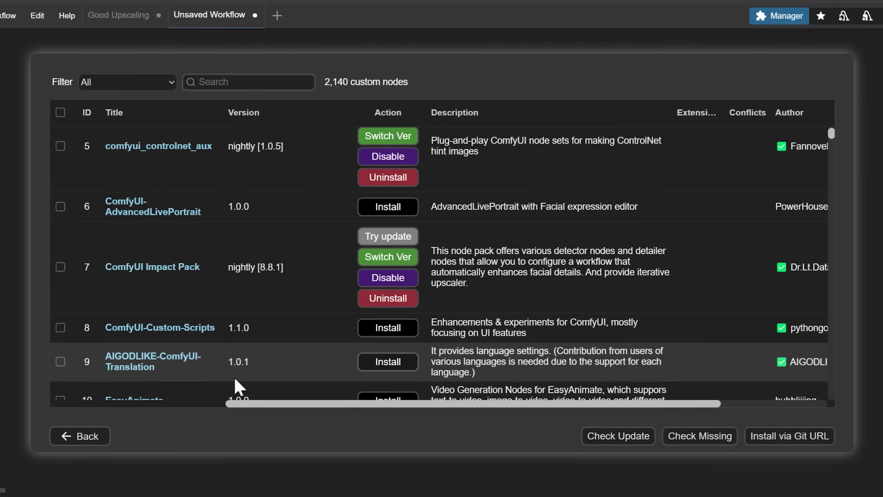
scroll(251, 324, "up", 5)
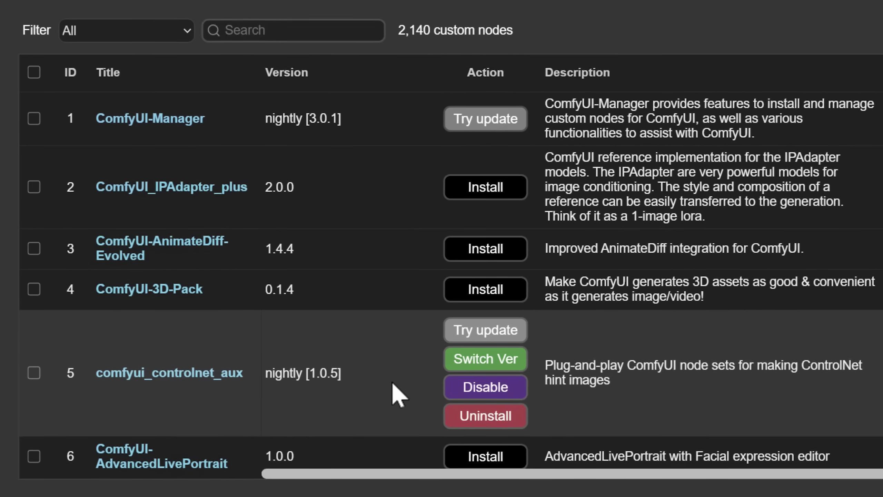
scroll(392, 383, "down", 5)
scroll(385, 362, "down", 4)
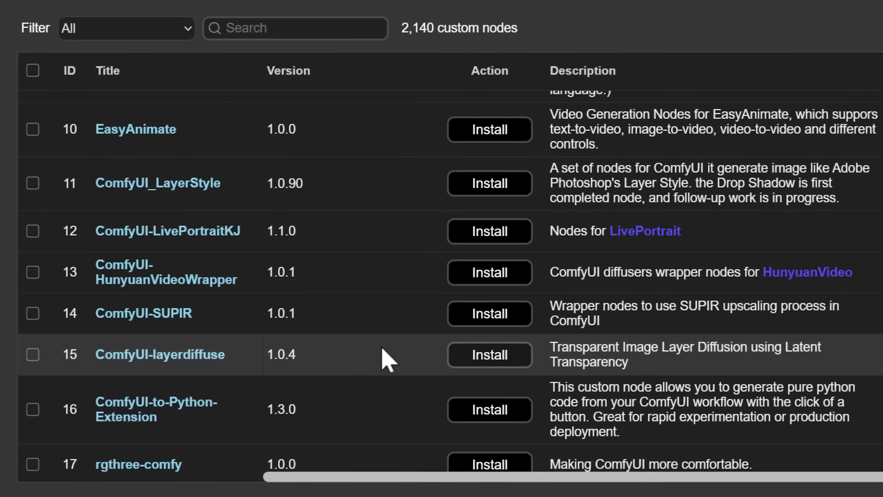
scroll(383, 355, "down", 3)
scroll(383, 355, "down", 2)
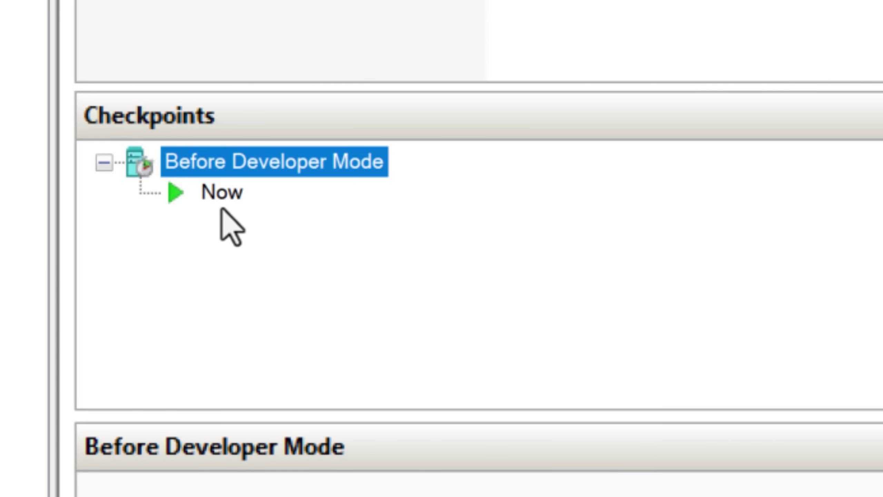
- Checkpoint Win-11-Enterprise-LTSC-2024, then view the new checkpoint's actions without applying it
left_click(221, 198)
left_click(330, 165)
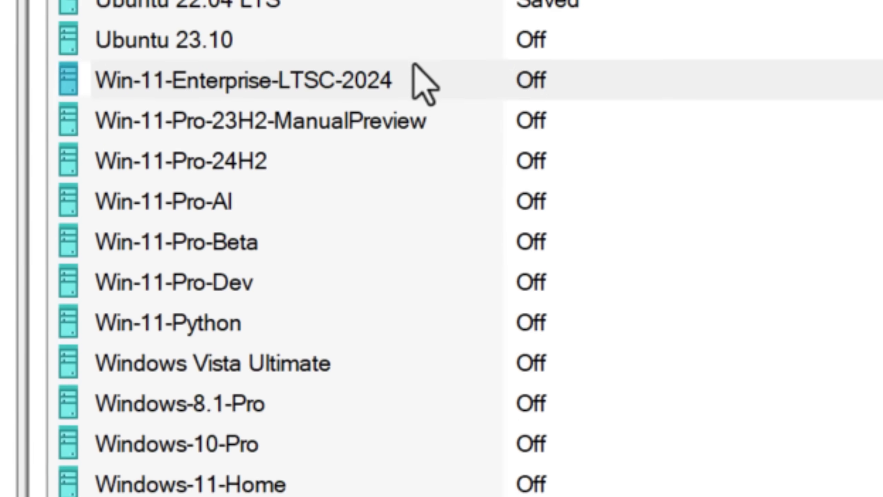
right_click(404, 146)
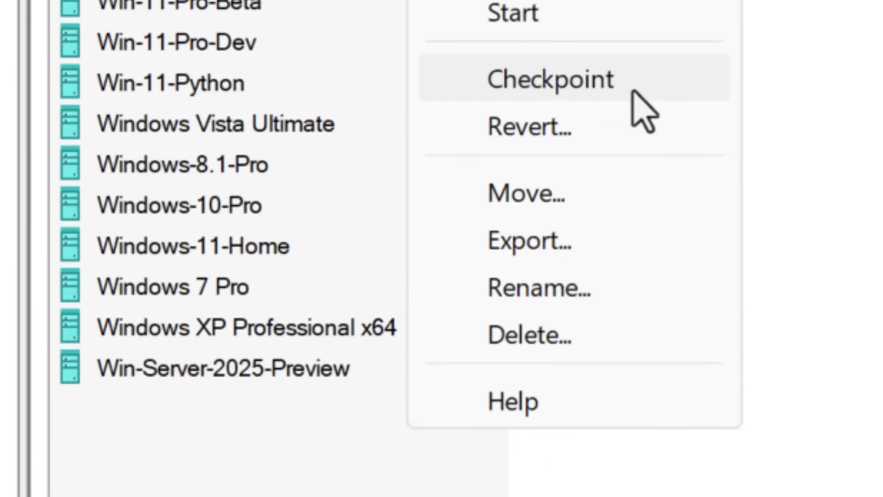
left_click(514, 392)
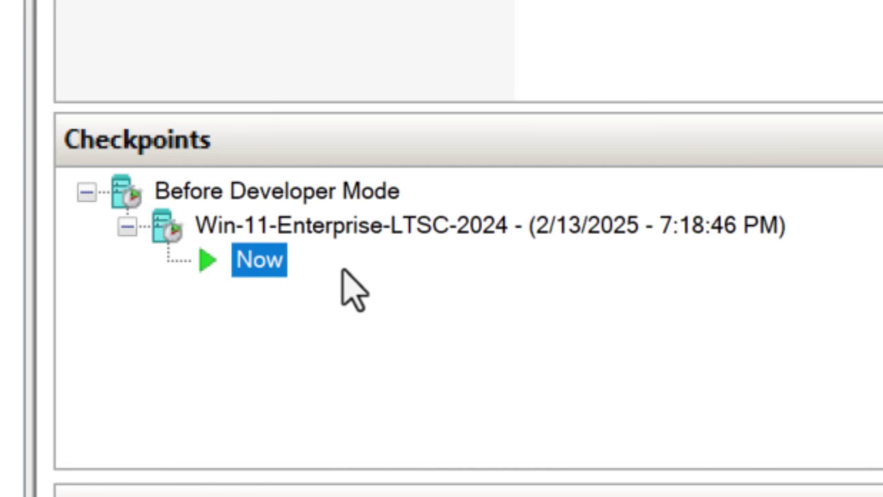
right_click(317, 233)
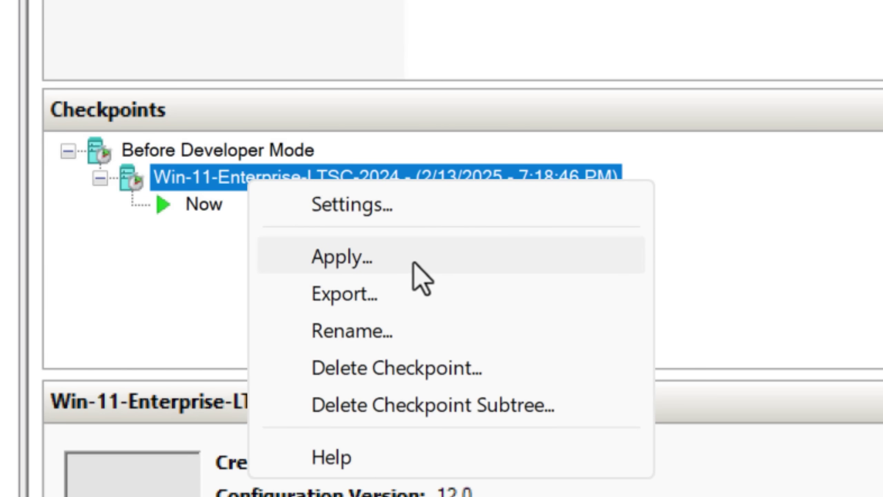
left_click(203, 277)
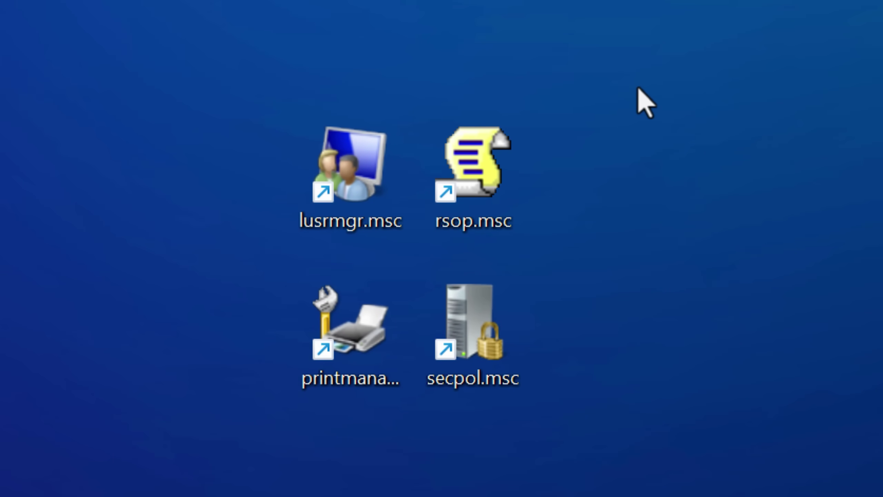
- Select the desktop console shortcuts, including printmanagement.msc, then clear the selection
mouse_move(638, 81)
left_mouse_down()
mouse_move(417, 309)
mouse_move(186, 464)
left_mouse_up()
left_click(375, 366)
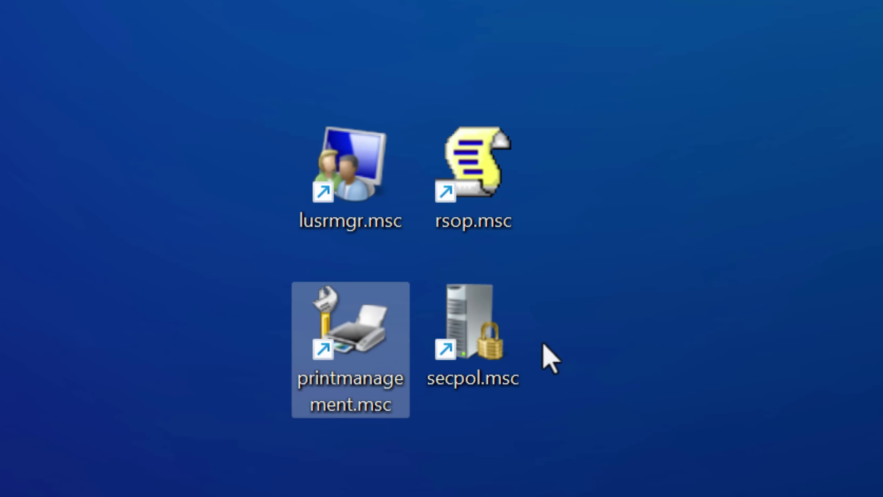
left_click(591, 351)
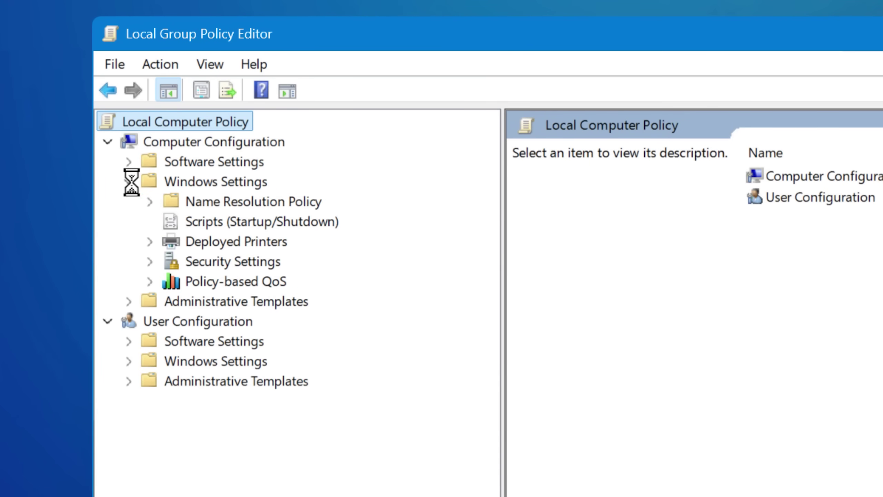
- Browse System's Group Policy and Logon settings, selecting the picture password and security key sign-in policies
left_click(129, 302)
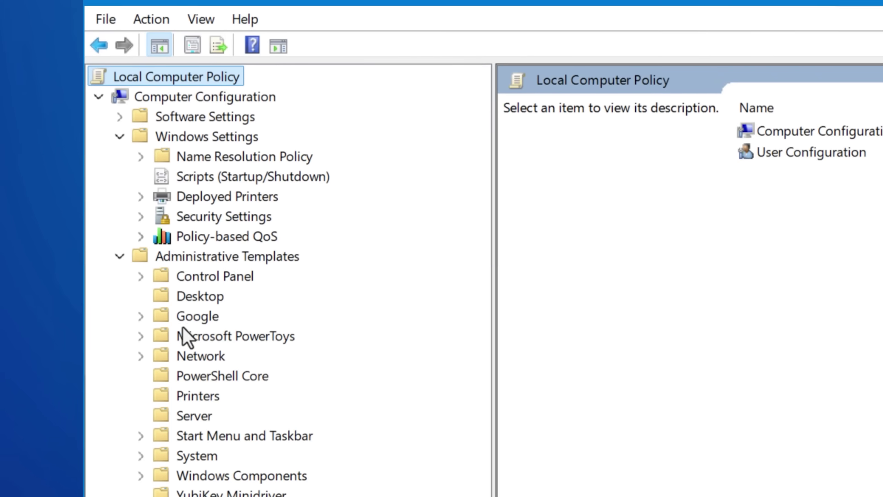
left_click(133, 399)
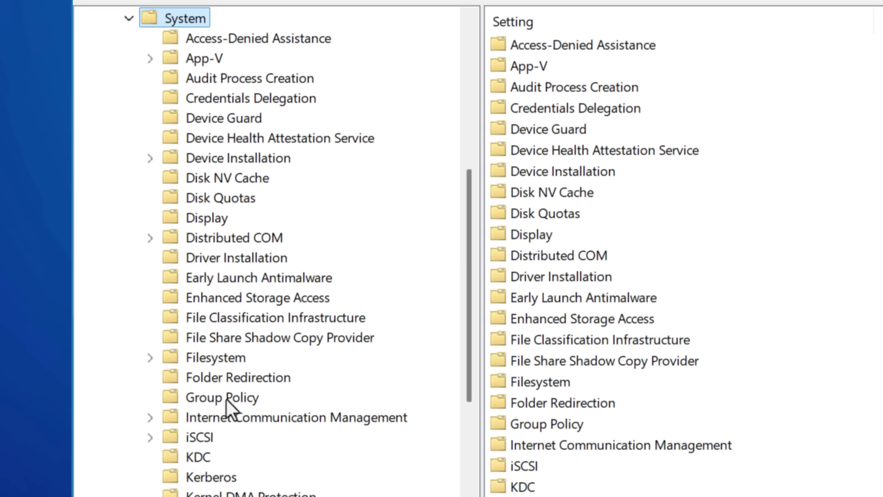
left_click(227, 398)
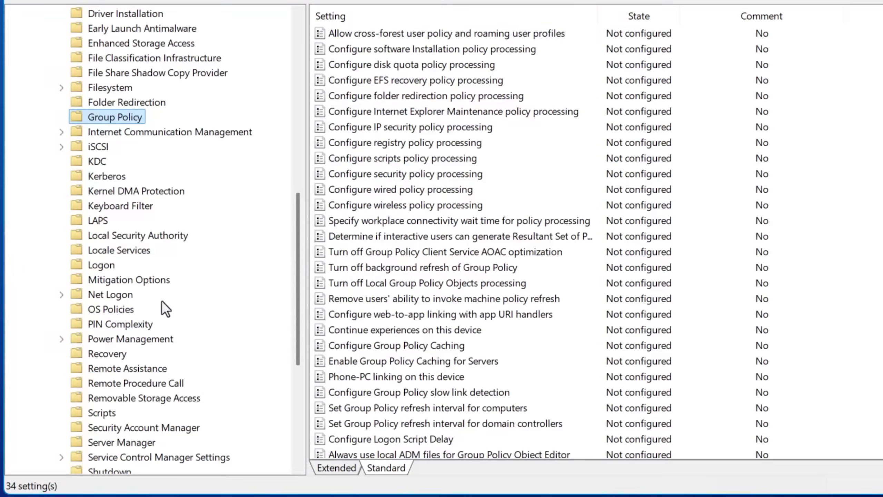
left_click(96, 266)
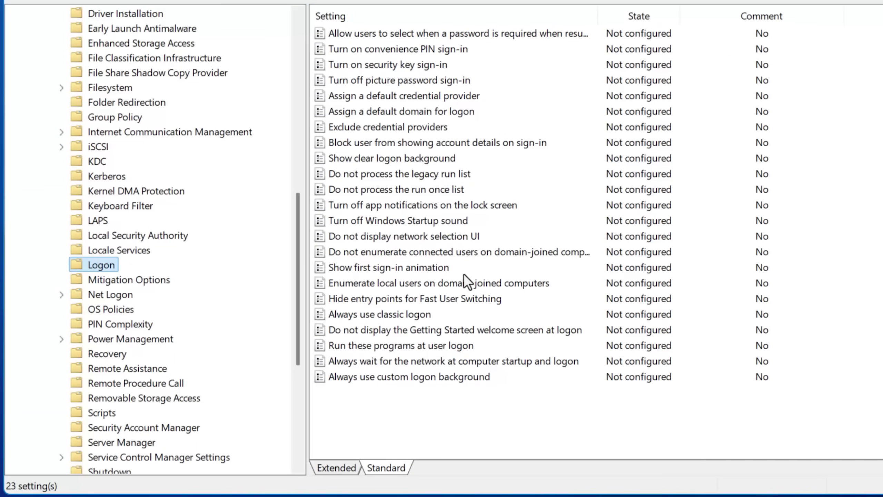
left_click(400, 81)
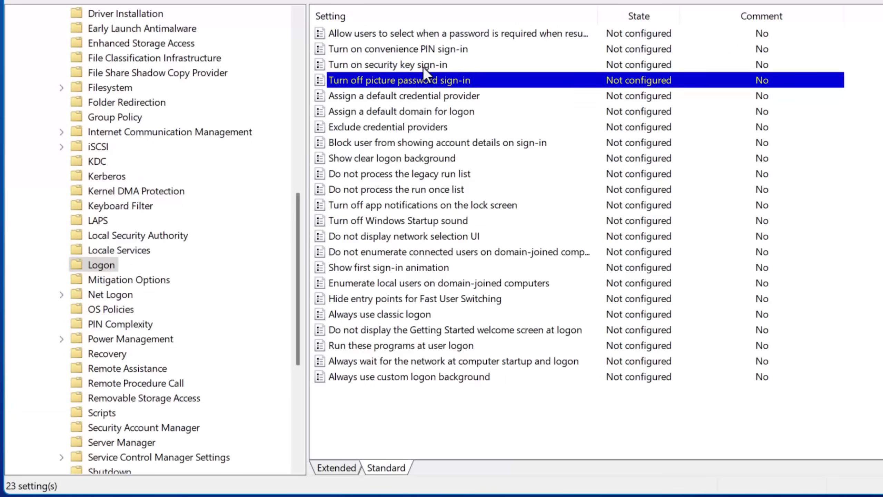
left_click(434, 65)
scroll(108, 314, "down", 1)
scroll(108, 303, "down", 1)
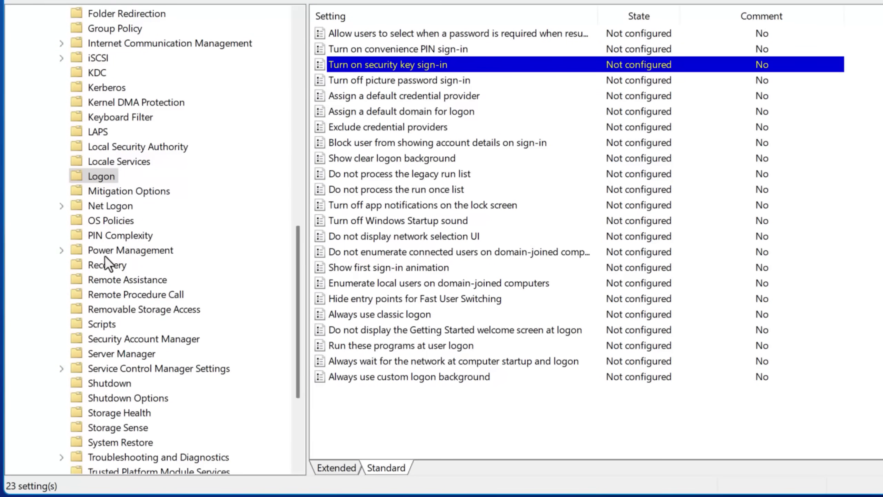
- Browse Scripts and Storage Health, then select User Profiles' Only allow local user profiles setting
left_click(110, 267)
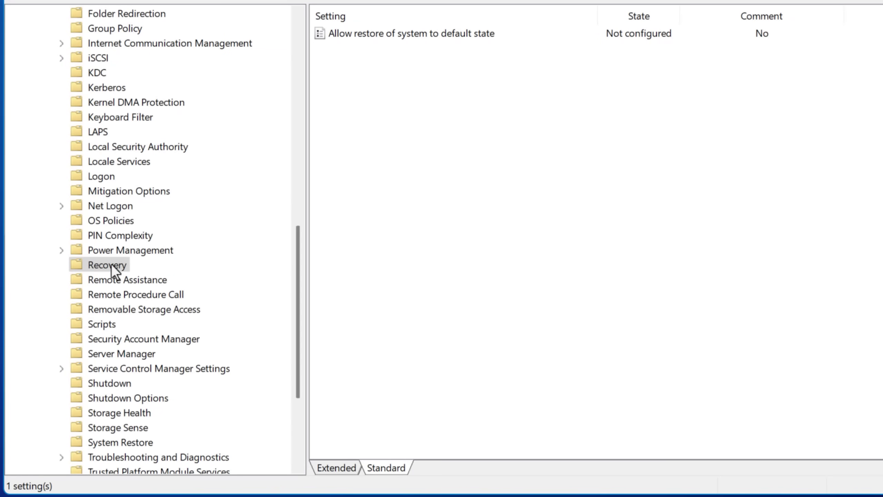
scroll(109, 327, "down", 2)
left_click(117, 325)
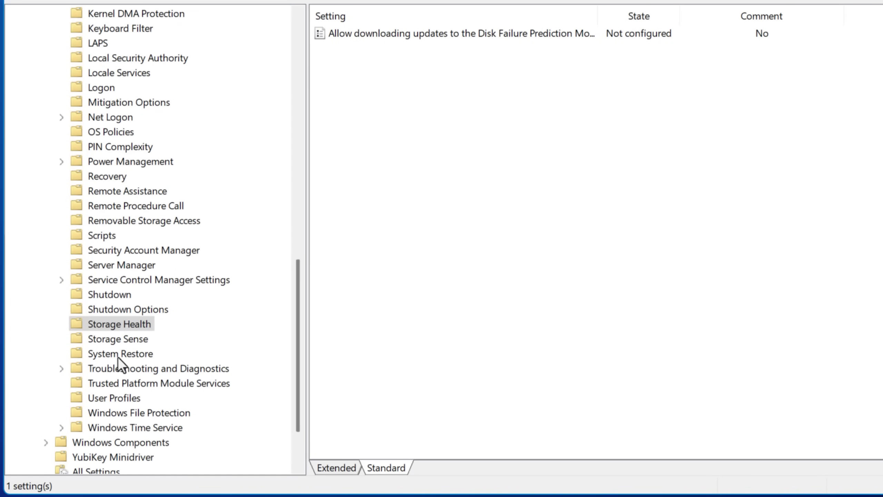
left_click(112, 397)
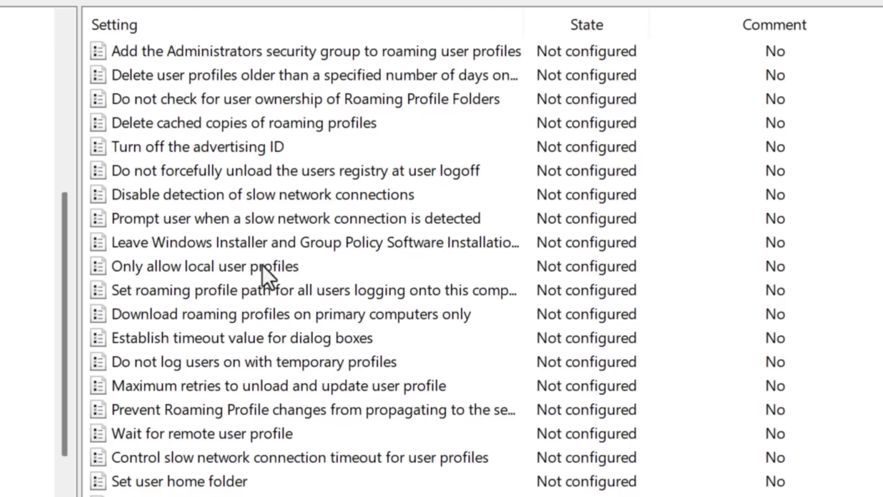
left_click(295, 267)
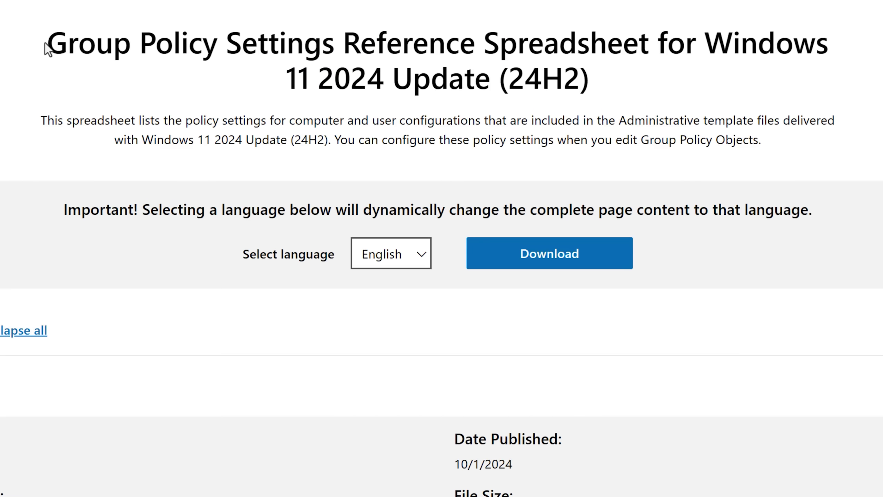
left_click_drag(47, 44, 499, 46)
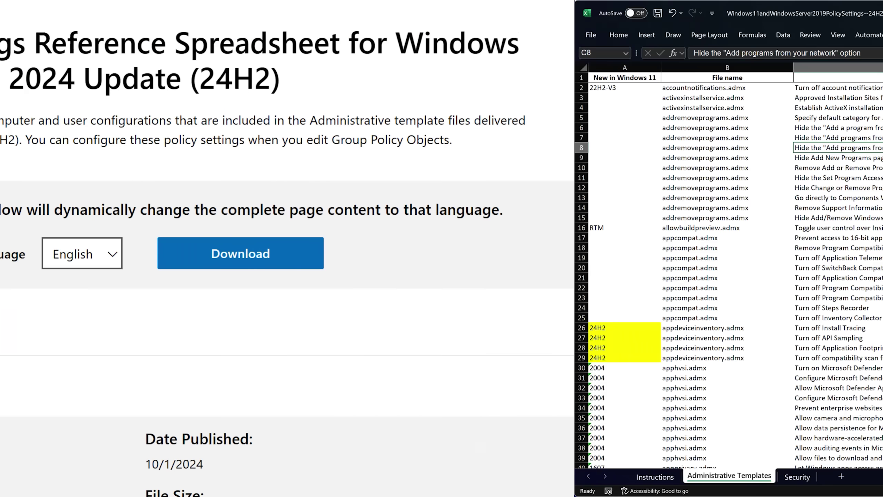
scroll(821, 193, "down", 20)
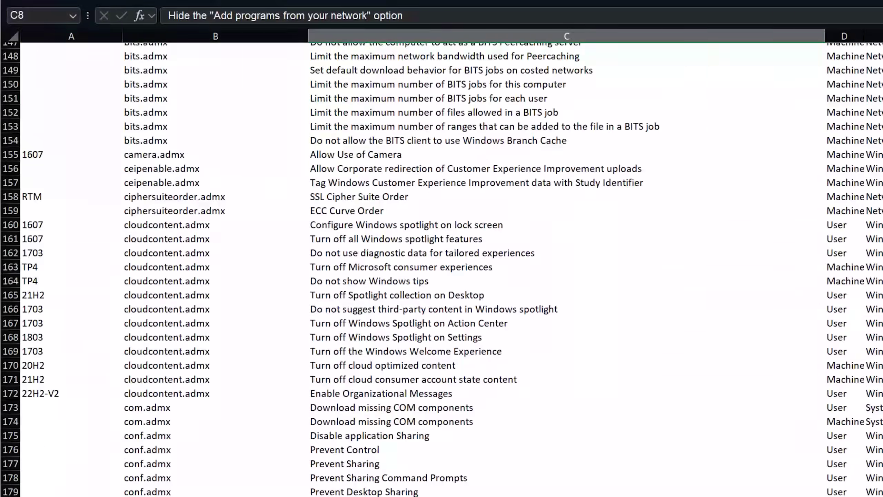
scroll(821, 193, "down", 7)
scroll(822, 193, "down", 20)
left_click(483, 282)
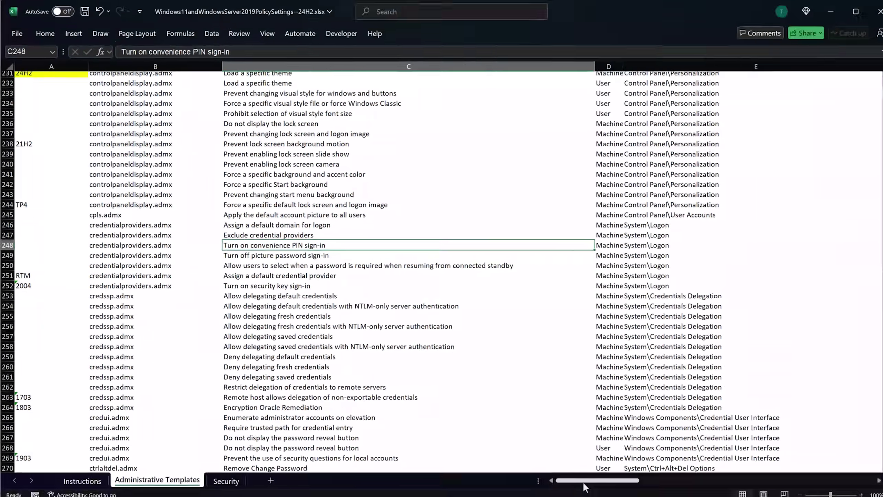
left_click_drag(582, 482, 624, 473)
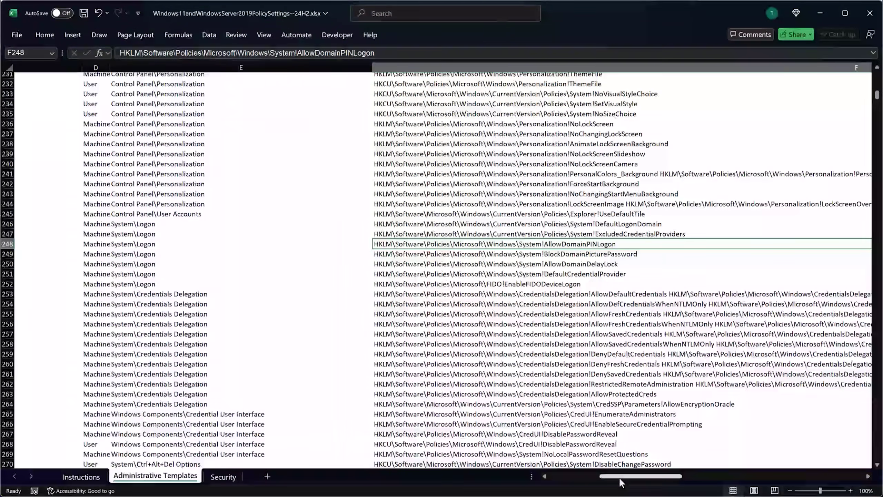
left_click_drag(619, 477, 551, 479)
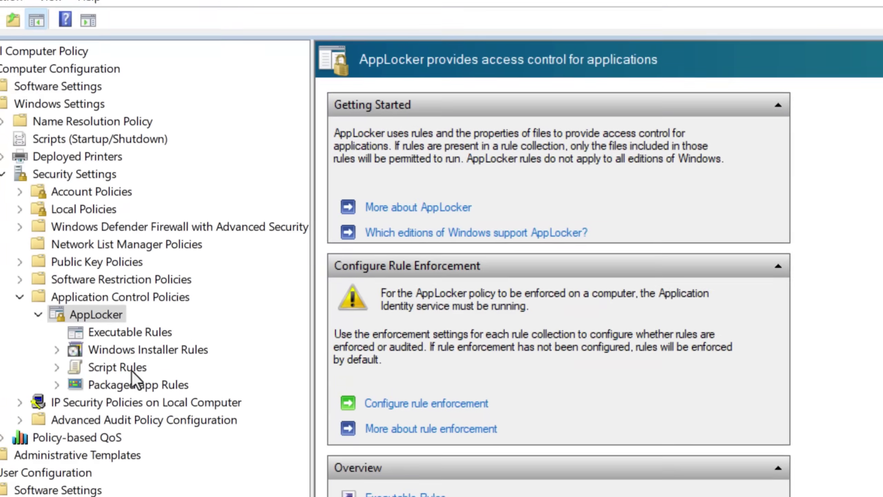
- Browse AppLocker Script Rules and Executable Rules, opening the Block All .scr rule
left_click(147, 266)
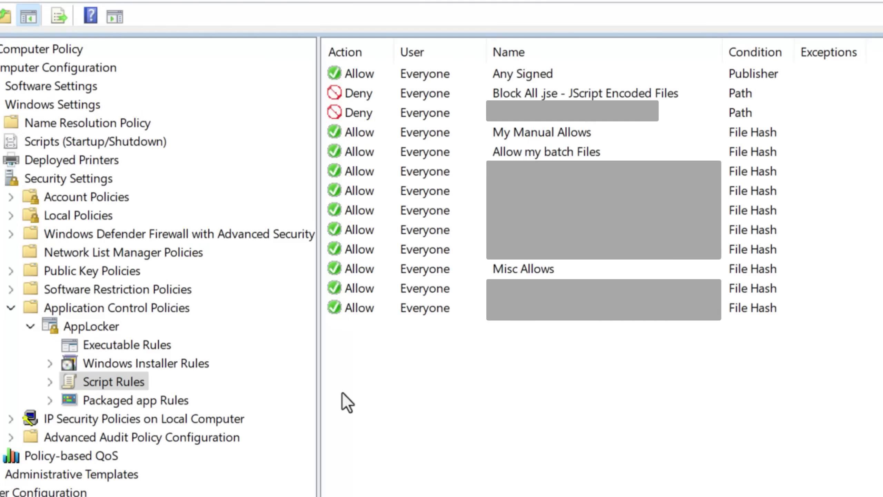
left_click(122, 345)
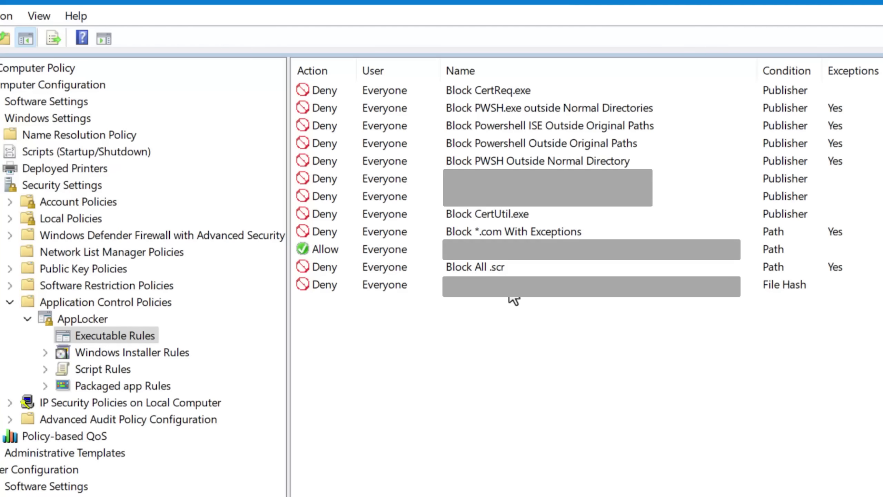
double_click(529, 268)
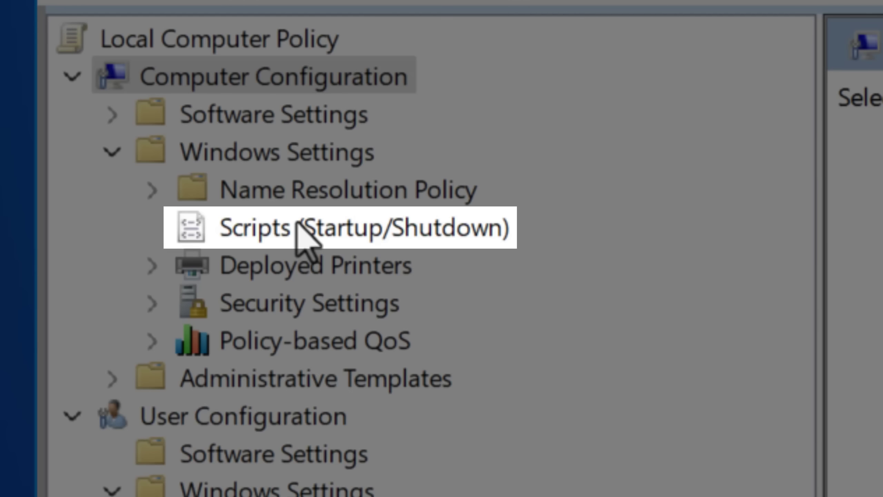
- Open the computer Startup scripts properties from Scripts (Startup/Shutdown)
left_click(288, 228)
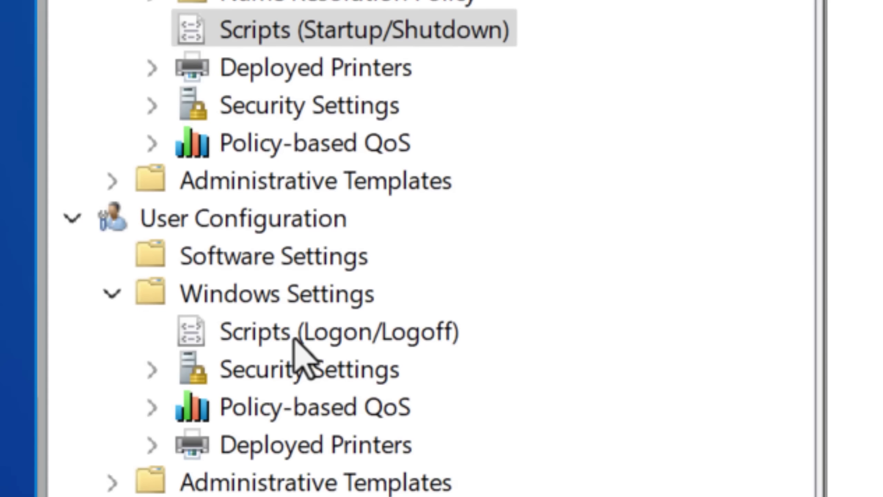
left_click(293, 230)
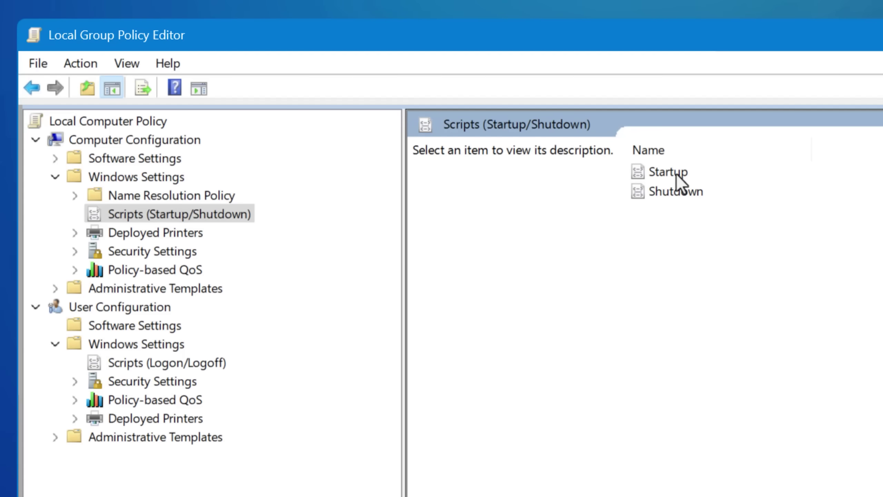
left_click(676, 174)
double_click(677, 175)
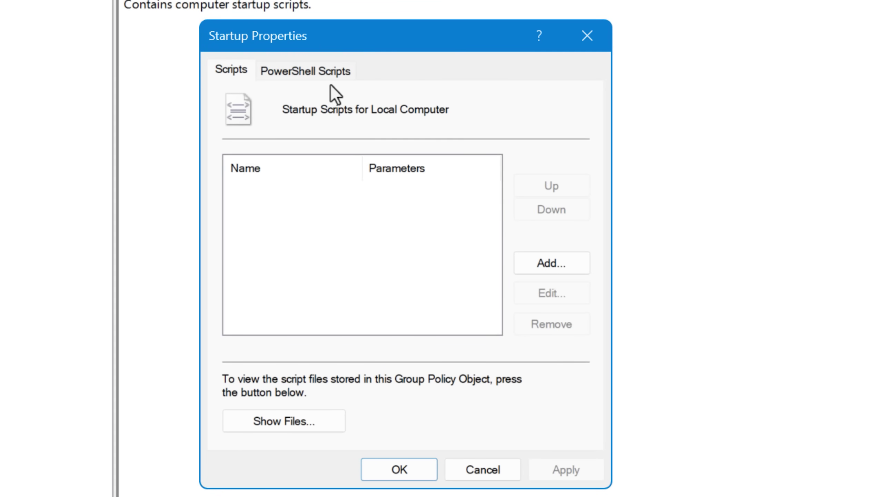
- Add Test.ps1 on the PowerShell Scripts tab
left_click(310, 72)
left_click(237, 71)
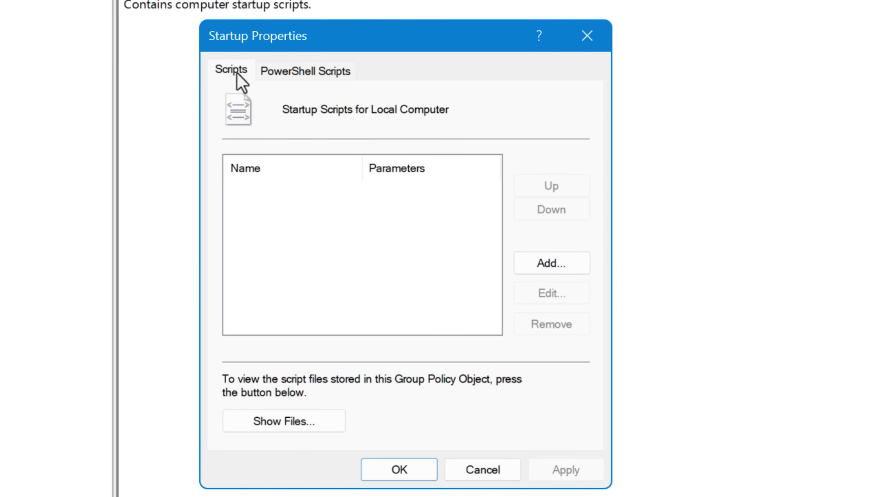
left_click(532, 262)
left_click(616, 125)
left_click(325, 72)
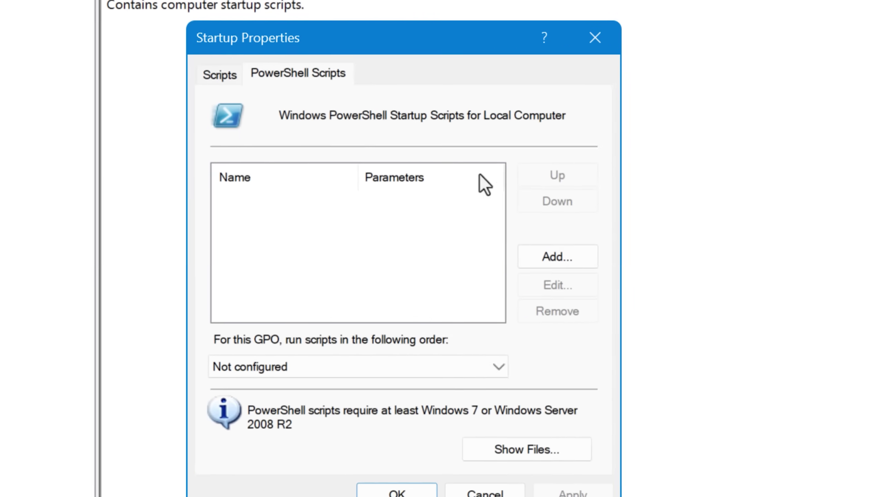
left_click(552, 264)
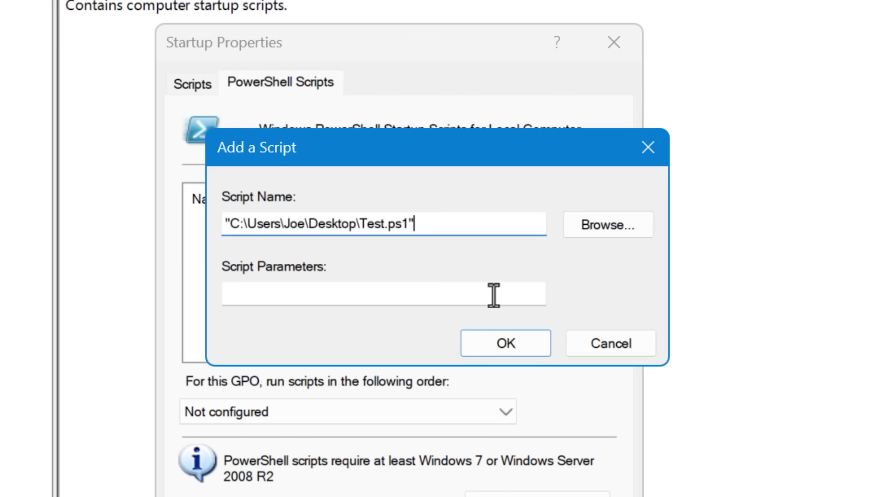
left_click(506, 343)
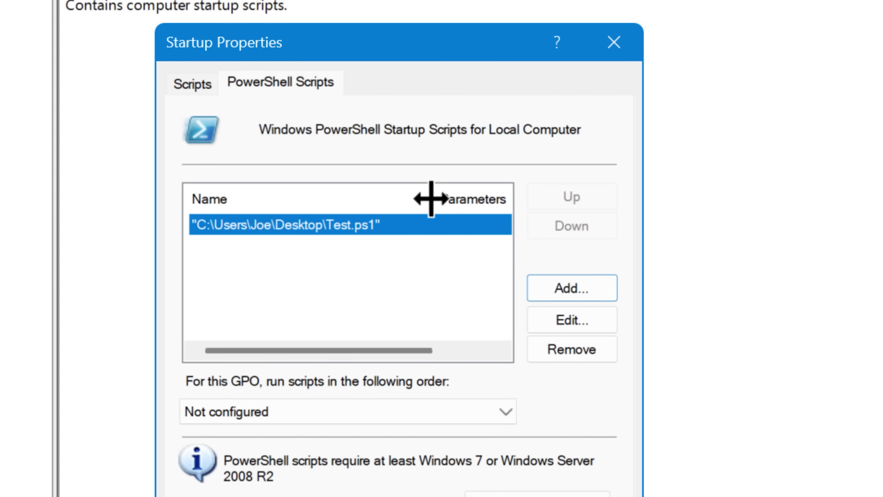
left_click_drag(431, 198, 411, 201)
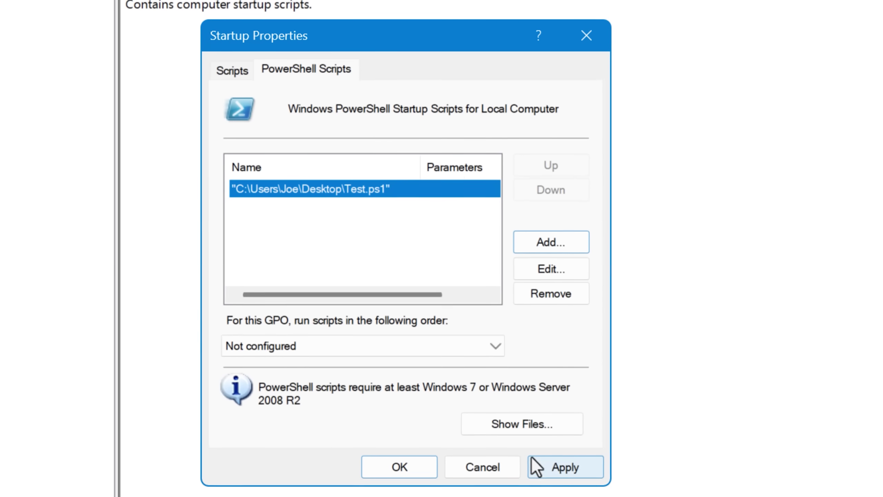
- Apply the startup script, review the run order and both script lists, then close the properties
left_click(539, 459)
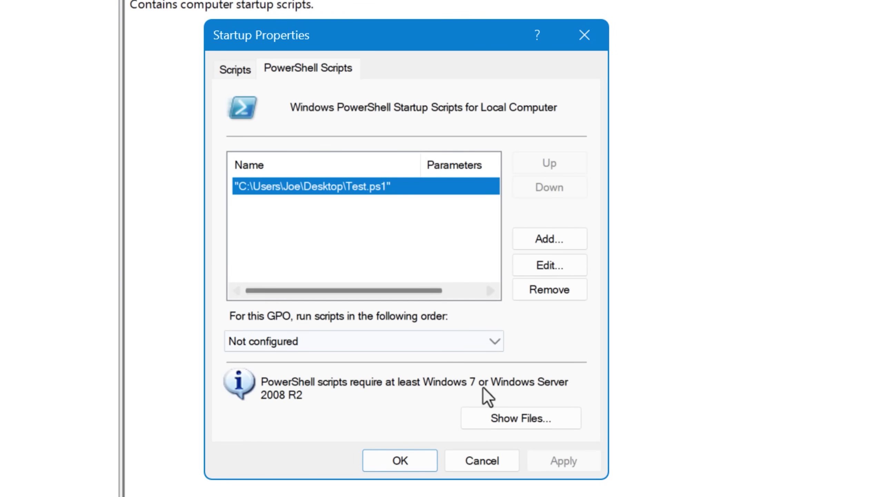
left_click(461, 343)
left_click(243, 78)
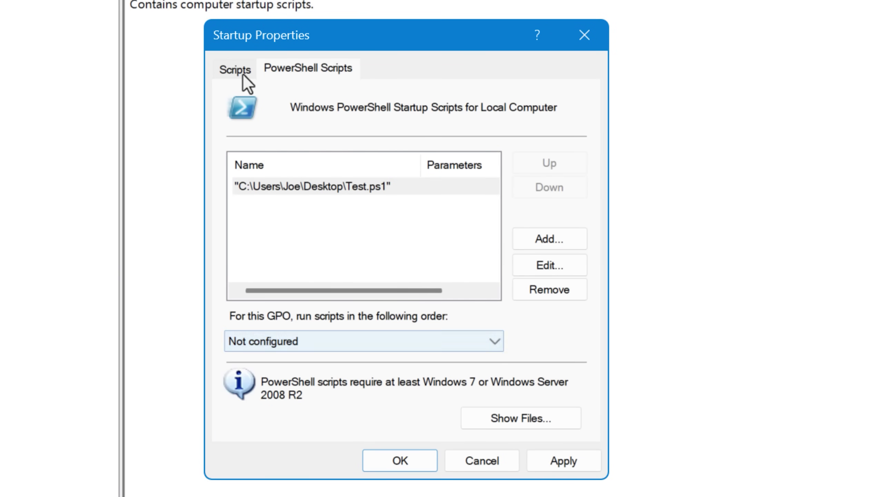
left_click(308, 73)
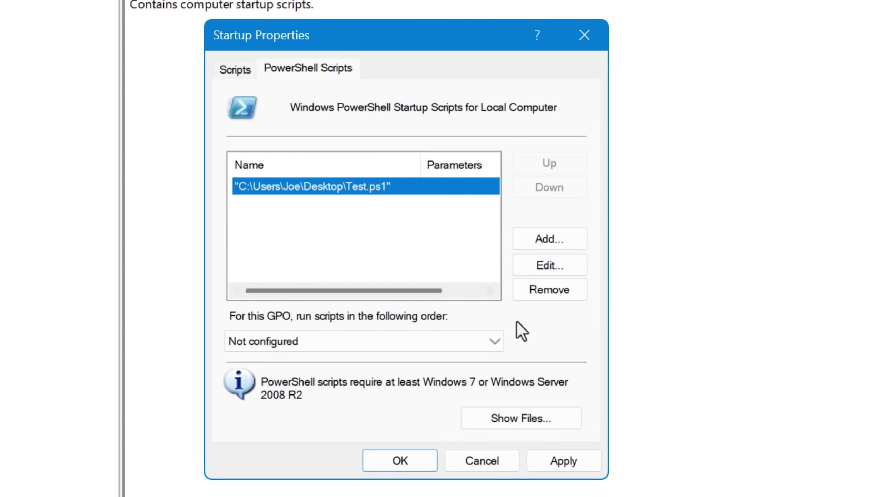
left_click(547, 273)
left_click(567, 286)
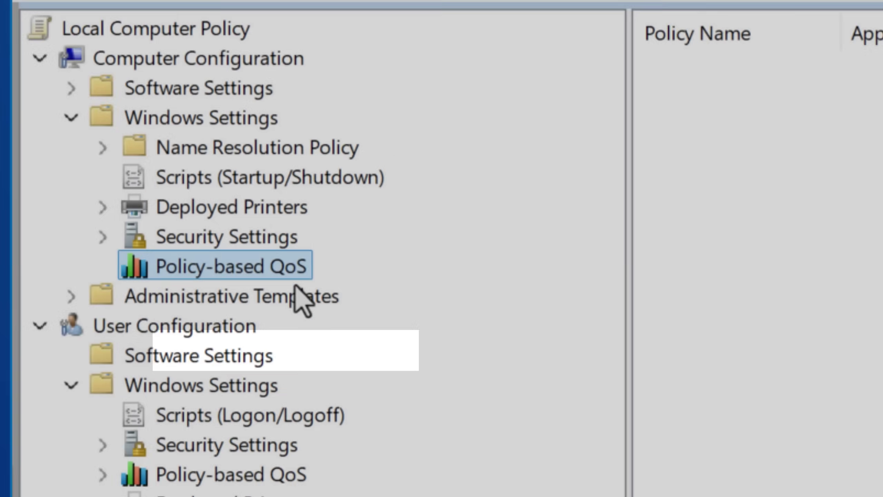
- Complete the new QoS policy wizard: Prioritize Game, DSCP 46, application game.exe
right_click(285, 262)
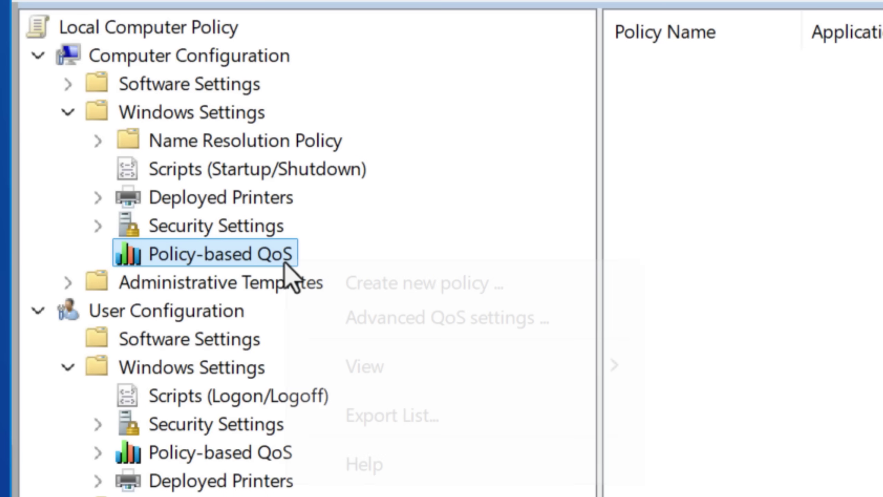
left_click(388, 289)
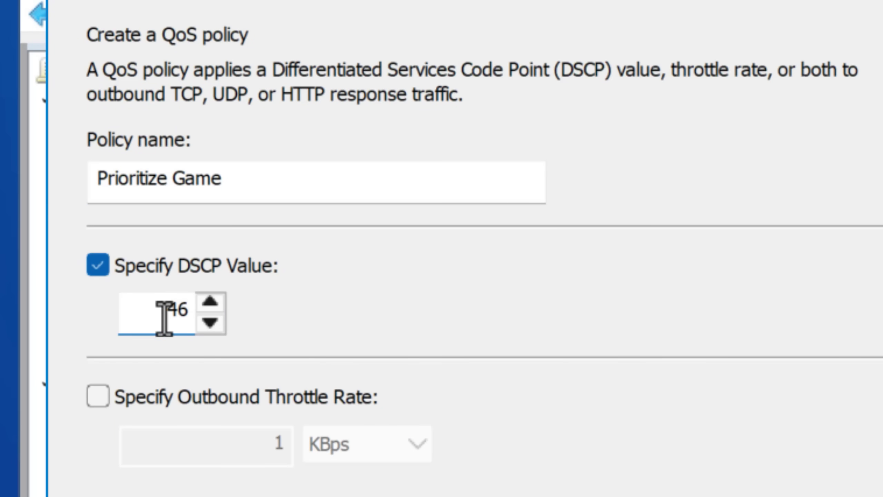
left_click(546, 461)
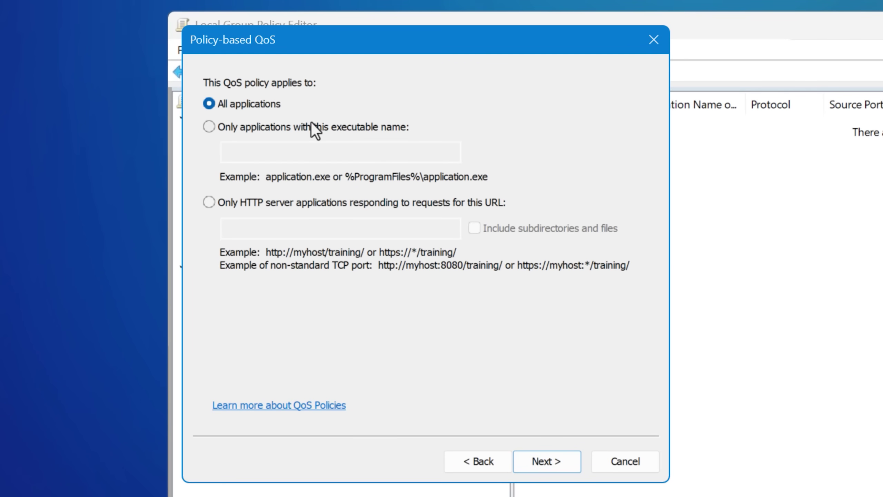
left_click(310, 128)
left_click(341, 149)
type("game.exe")
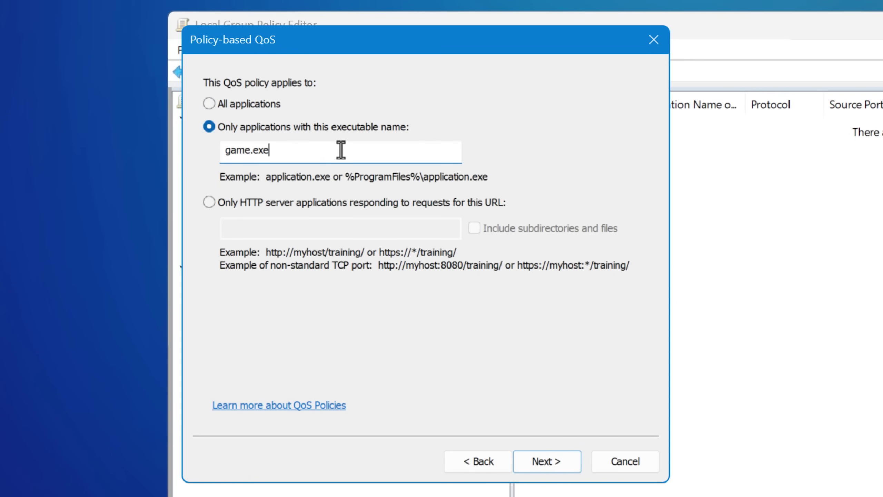
left_click(547, 459)
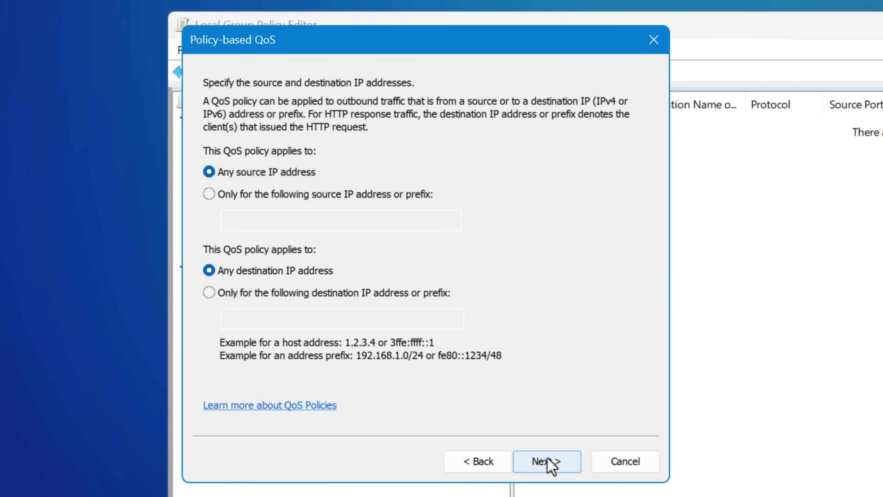
left_click(548, 458)
left_click(548, 458)
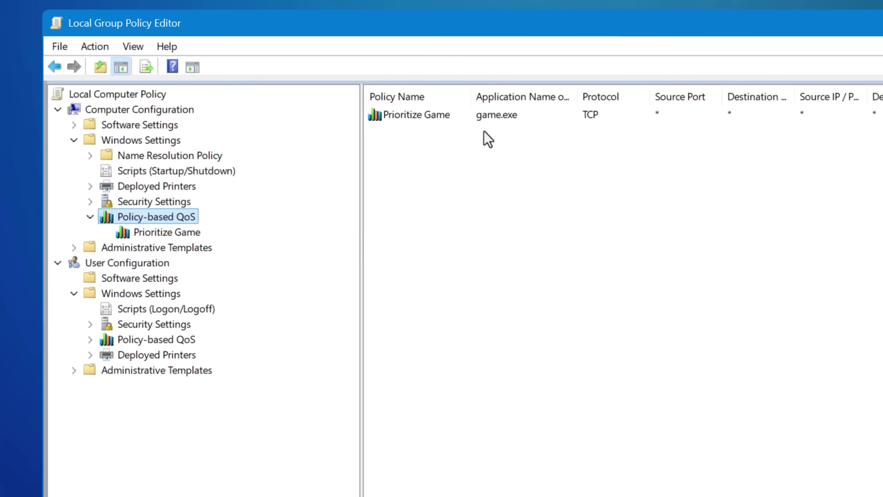
- Inspect the Prioritize Game policy and its actions, then return to the Policy-based QoS list
left_click(608, 115)
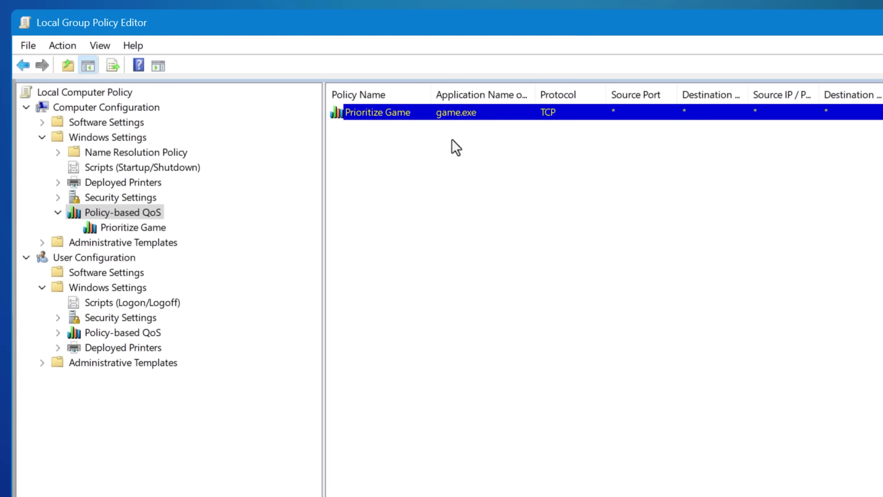
right_click(494, 112)
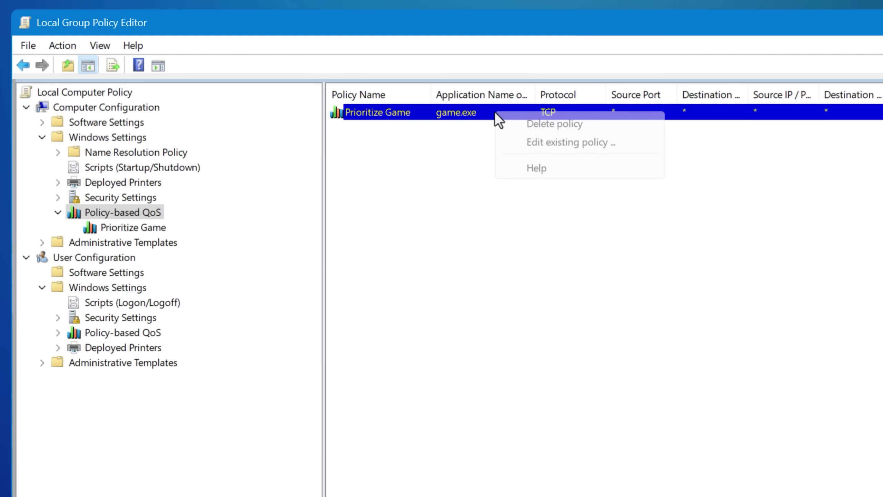
left_click(474, 150)
left_click(150, 226)
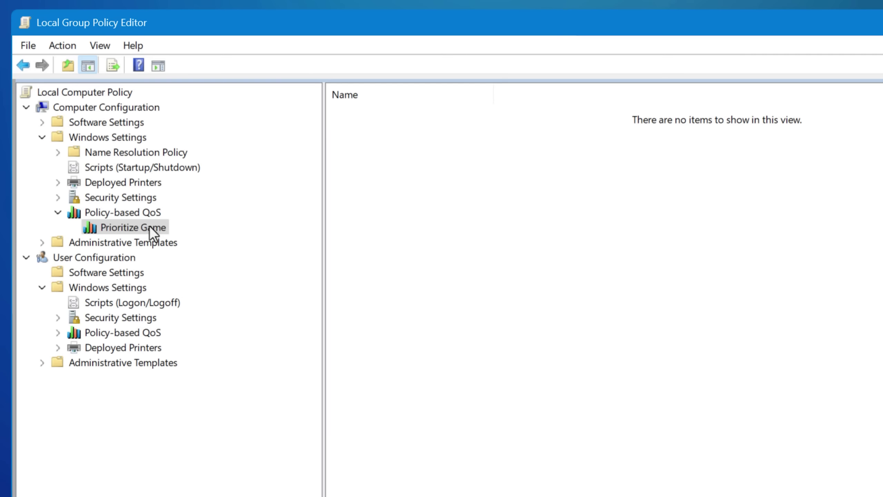
left_click(120, 213)
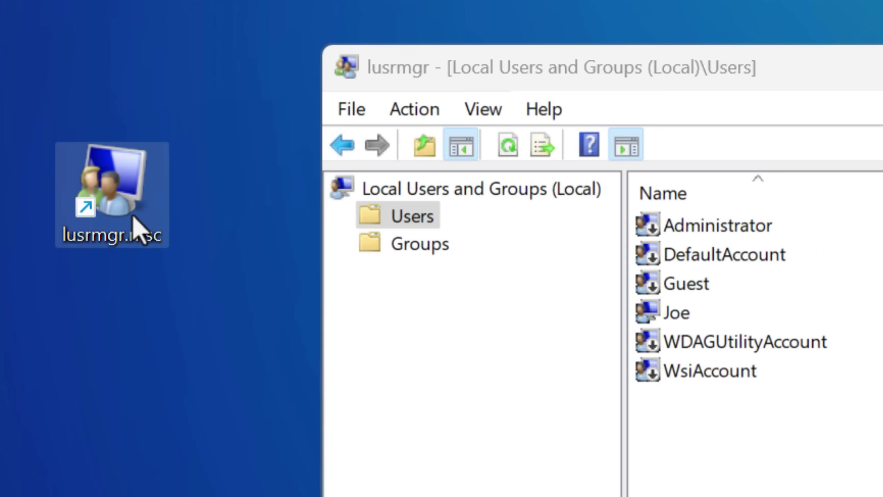
- Bring up Local Users and Groups and select several user accounts, ending on the personal account
left_click(165, 235)
left_click(456, 68)
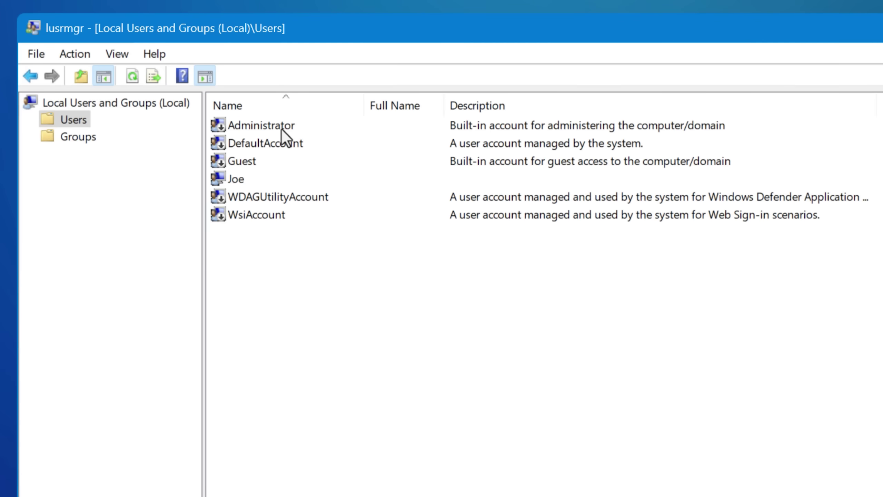
left_click(281, 129)
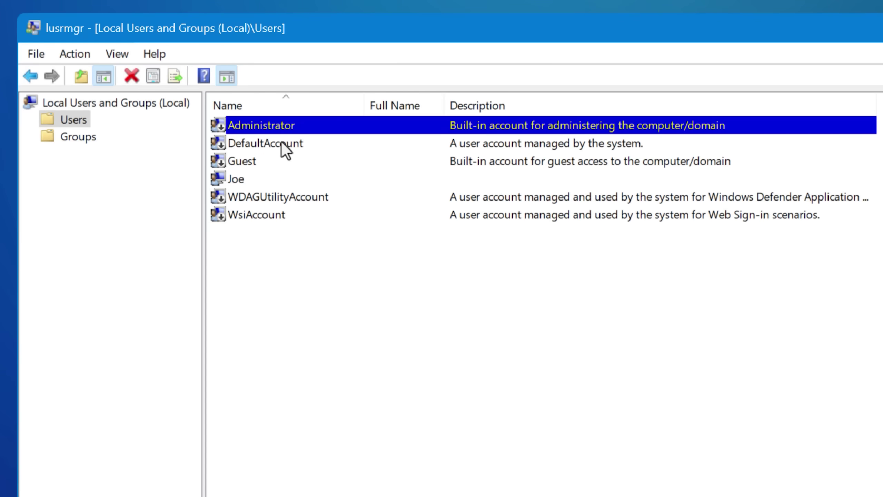
left_click(280, 159)
left_click(242, 264, "ctrl")
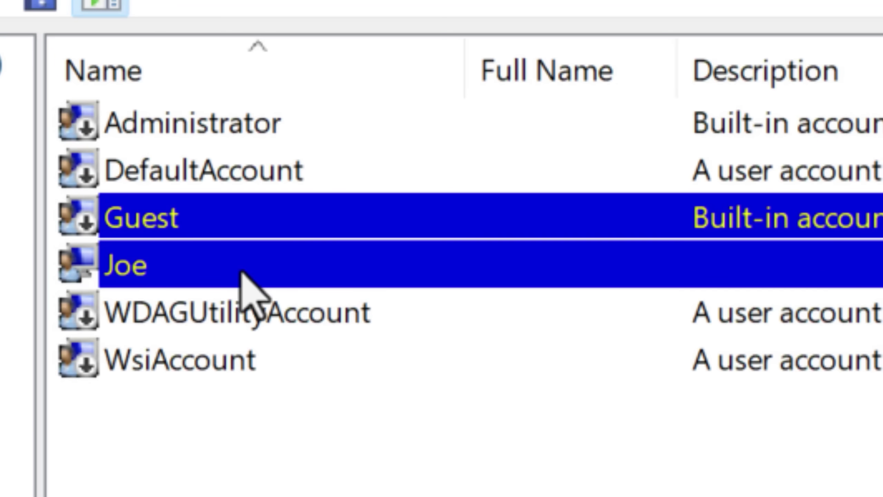
left_click(242, 310, "ctrl")
left_click(240, 353, "ctrl")
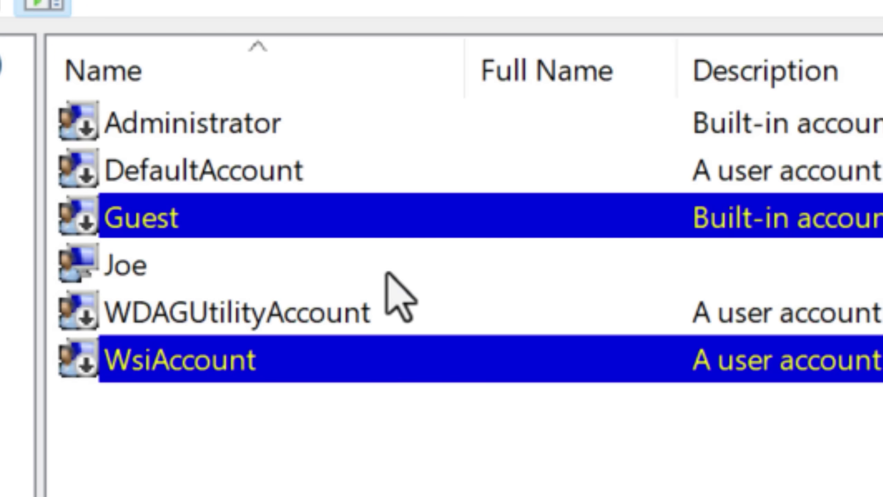
left_click(328, 264, "shift")
left_click(255, 223)
left_click(260, 261)
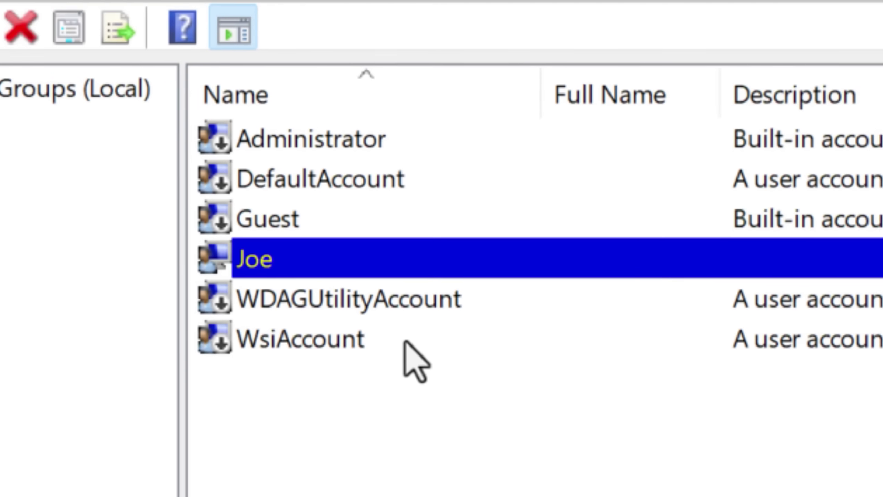
- Browse the OpenSSH Users, Administrators, Device Owners and Access Control Assistance Operators groups, then return to Users
left_click(95, 137)
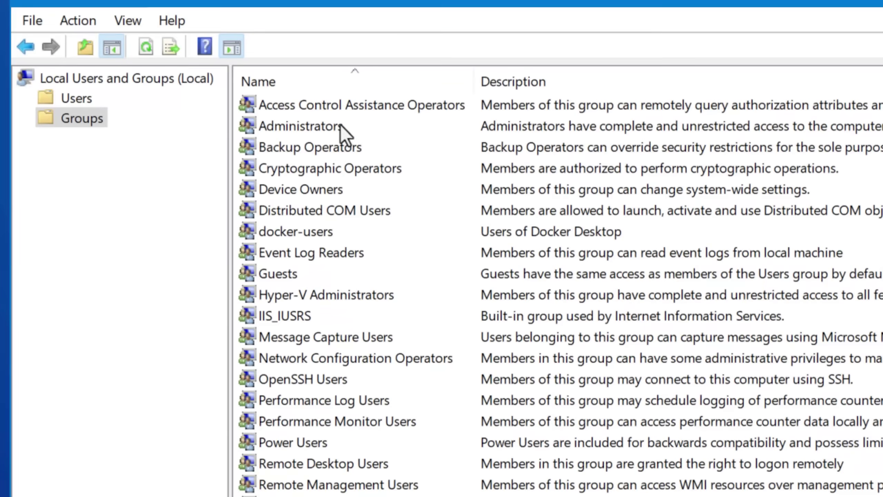
left_click(293, 383)
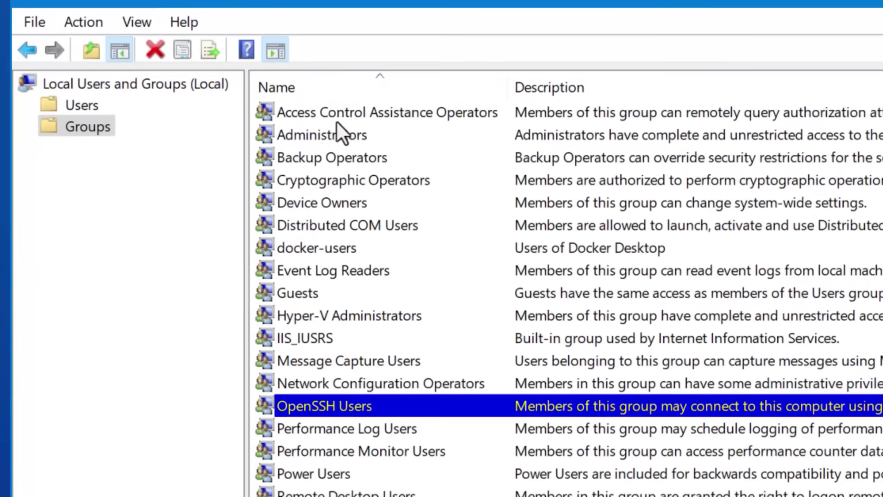
left_click(314, 126)
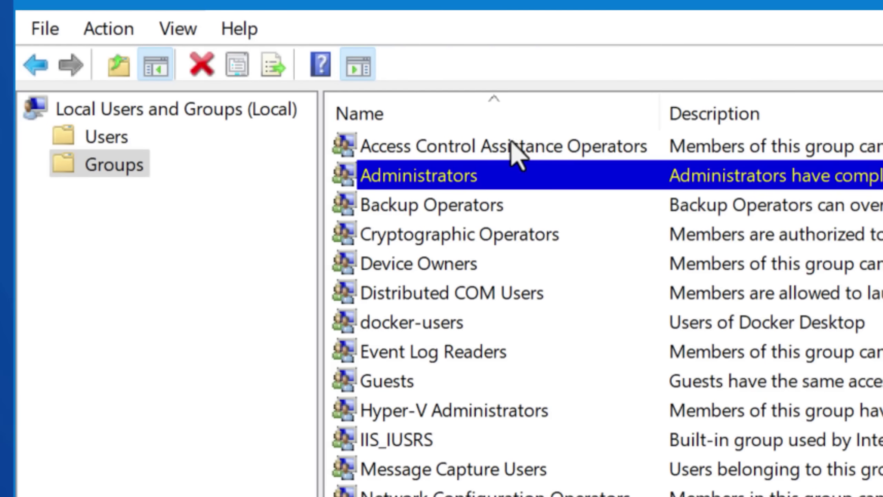
left_click(459, 266)
left_click(447, 156)
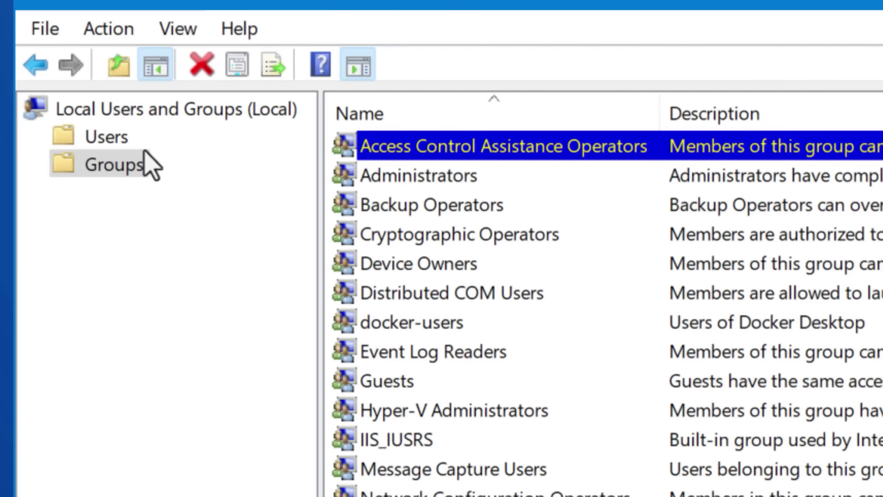
left_click(107, 138)
right_click(216, 69)
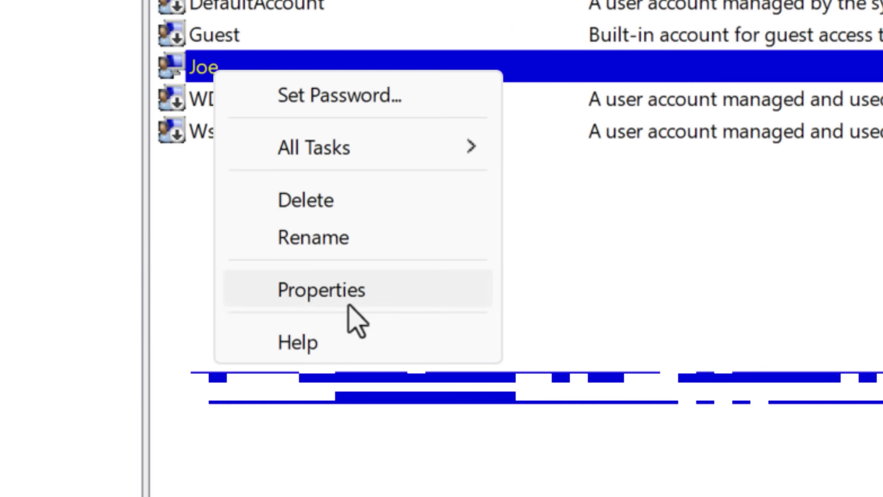
left_click(343, 294)
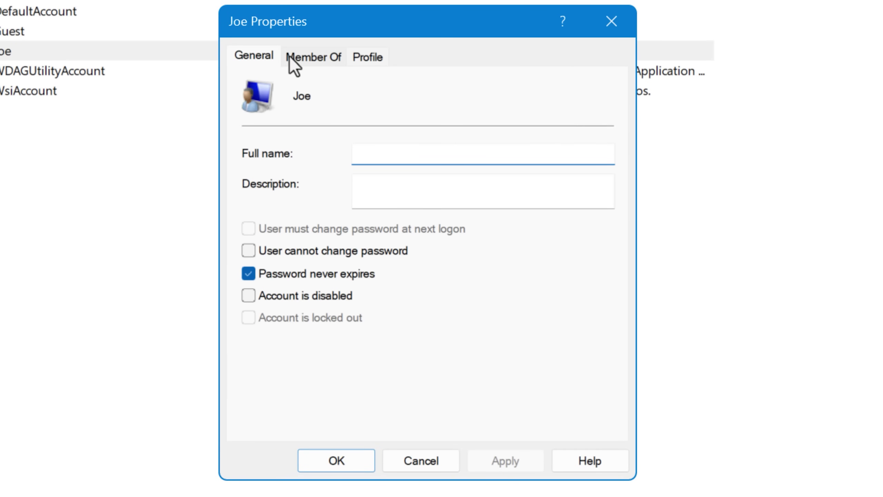
left_click(295, 62)
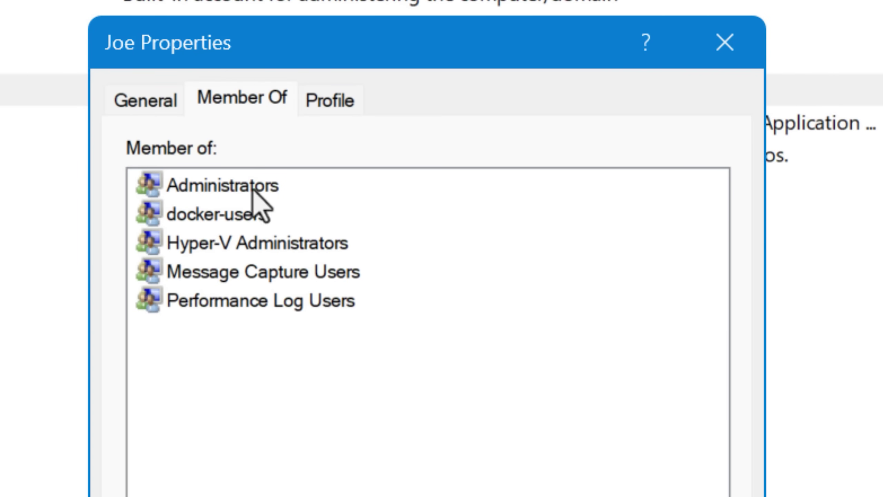
- Check the Profile settings for the logon script and home folder local path
left_click(330, 104)
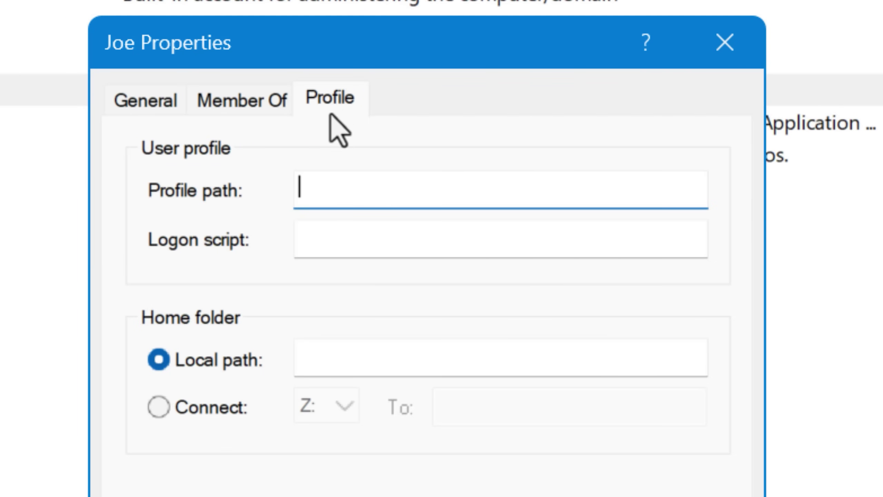
left_click(345, 237)
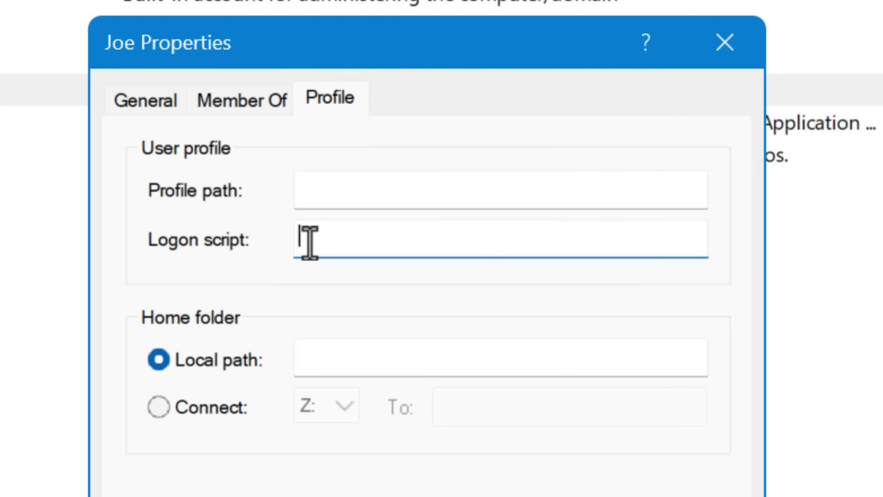
left_click(339, 360)
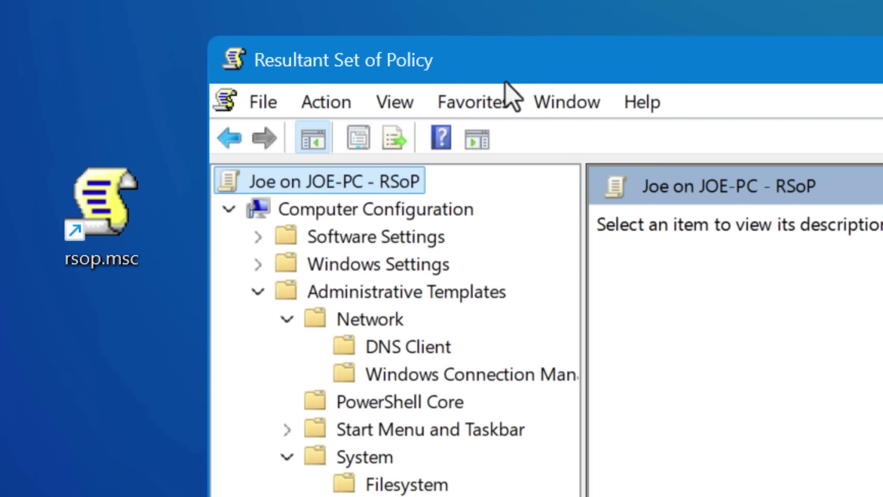
- Browse Software Settings, Network, DNS Client, Windows Connection Manager, PowerShell Core and Filesystem policies
left_click(412, 240)
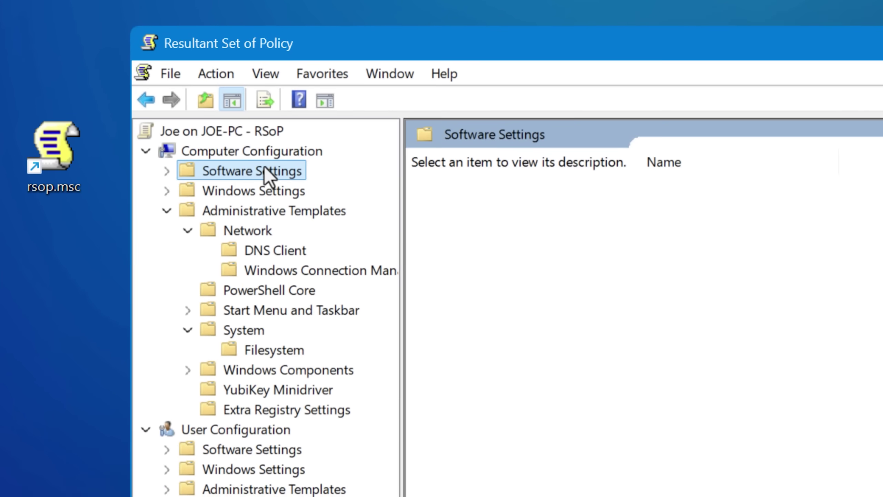
left_click(240, 227)
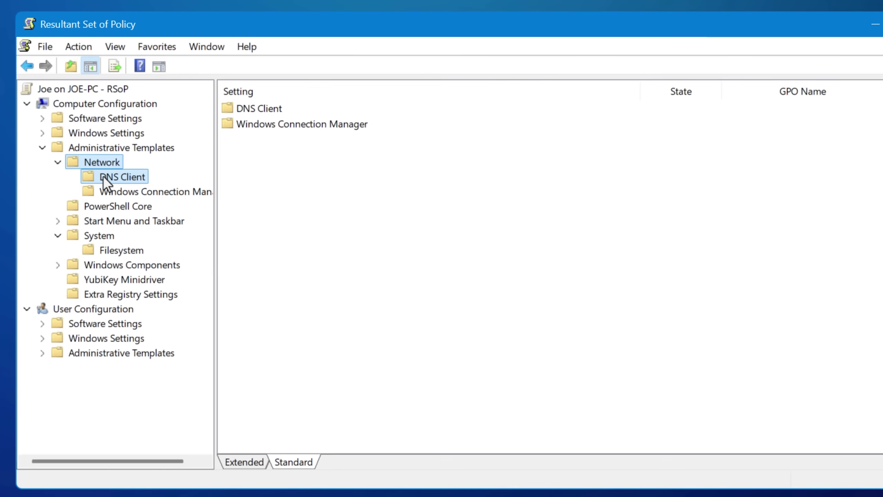
left_click(107, 178)
left_click(140, 191)
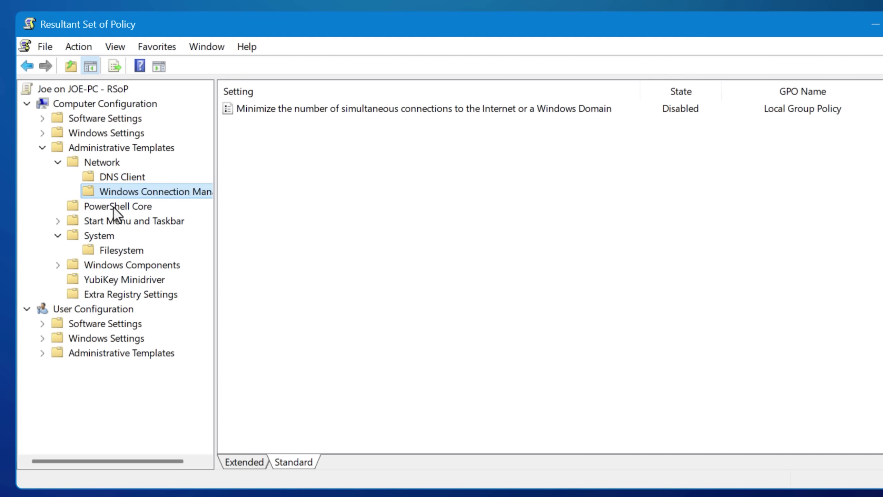
left_click(113, 207)
left_click(108, 252)
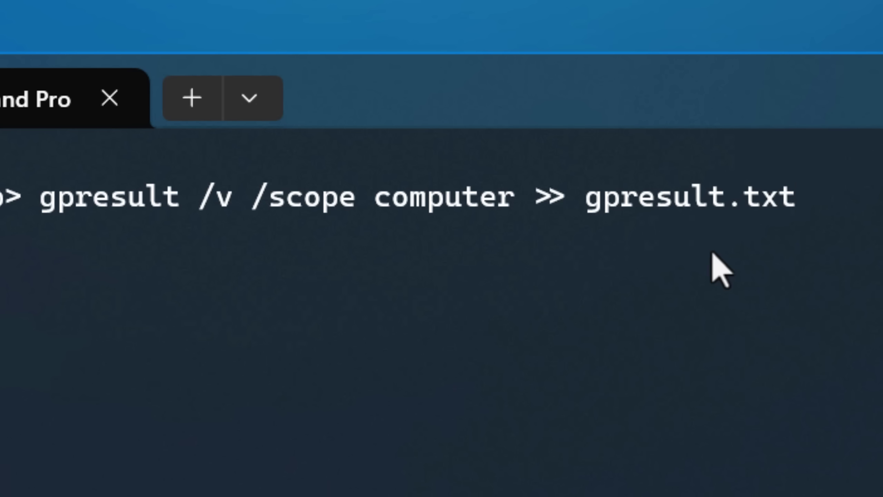
- Run gpresult /v /scope computer into gpresult.txt and highlight the ScriptBlockLogging policy path
key("Return")
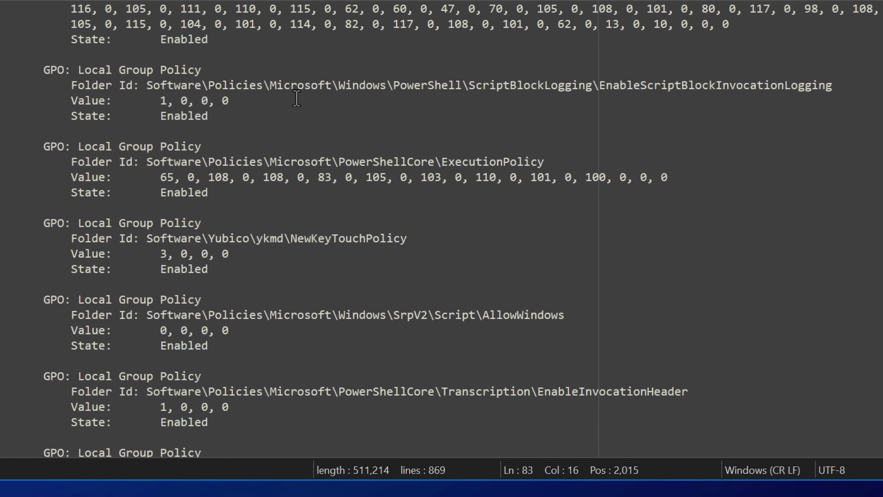
left_click_drag(880, 63, 106, 66)
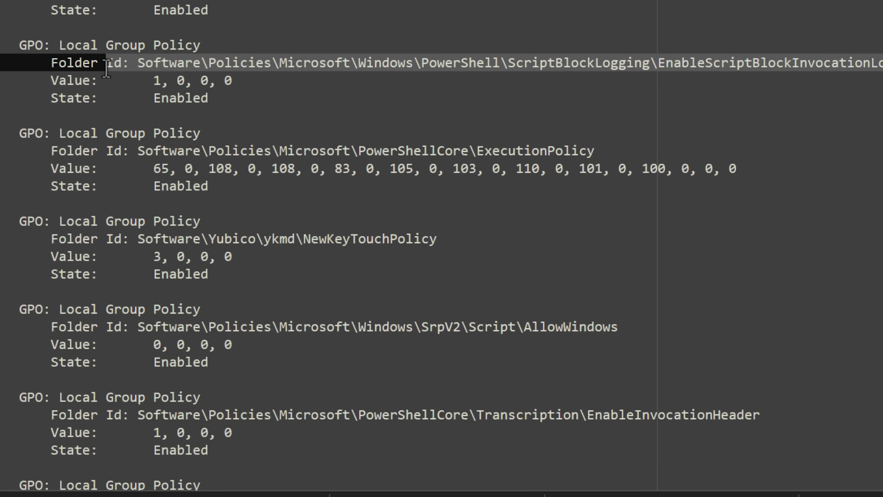
left_click(265, 101)
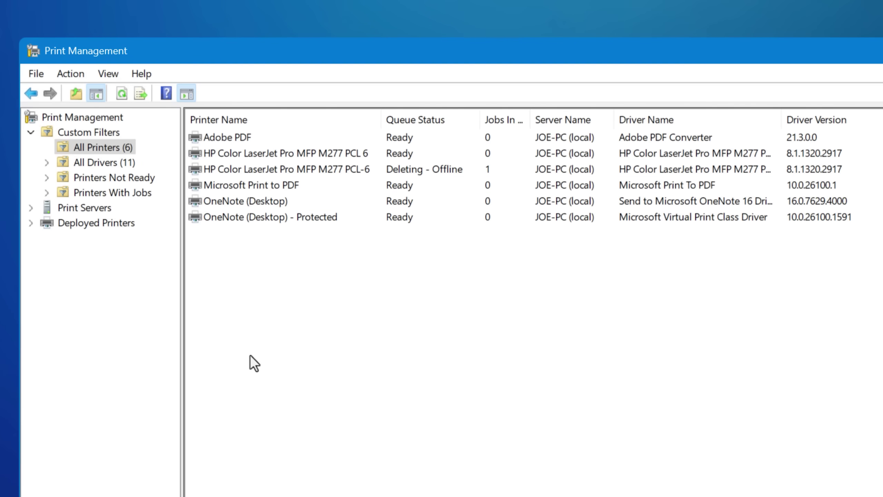
- Look over All Printers, then list the eleven installed print drivers
mouse_move(276, 263)
left_mouse_down()
mouse_move(324, 201)
mouse_move(430, 255)
left_mouse_up()
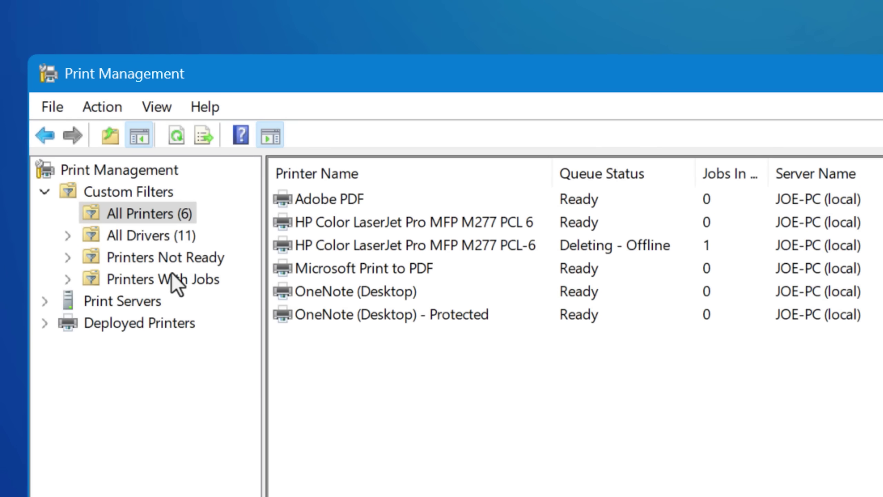
left_click(144, 234)
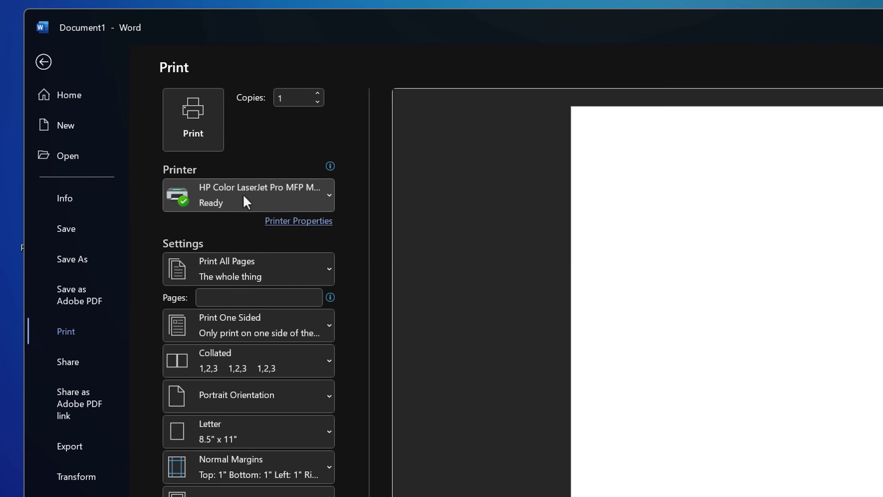
- Check Word's available printers, view the default HP printer's details, then return to Print Management
left_click(243, 196)
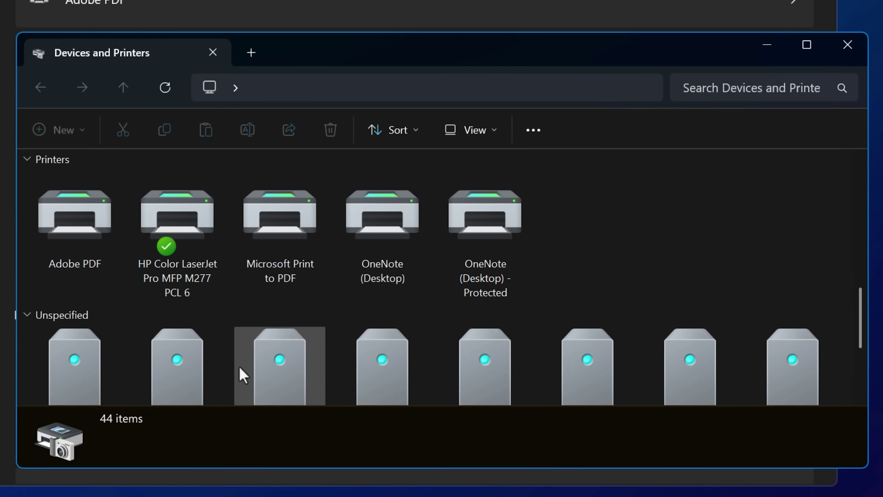
left_click(190, 255)
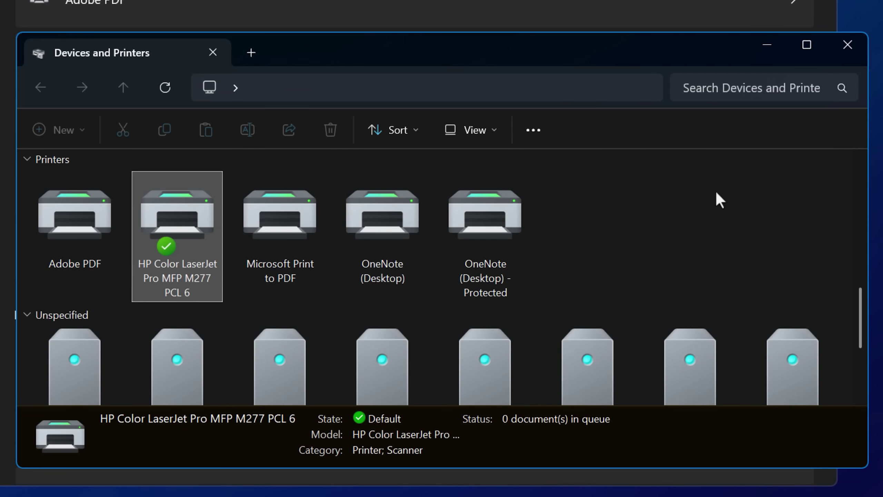
left_click(767, 45)
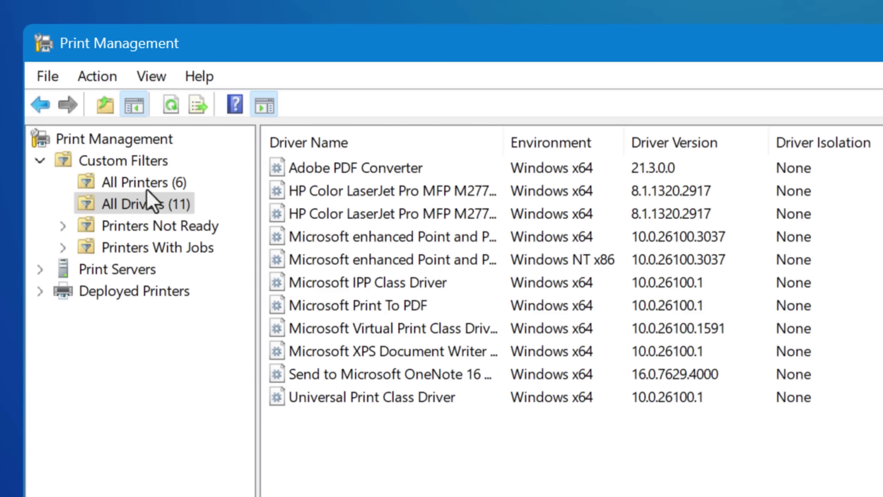
- In All Printers, widen Jobs In Queue and confirm deleting the Deleting - Offline PCL-6 printer
left_click(132, 183)
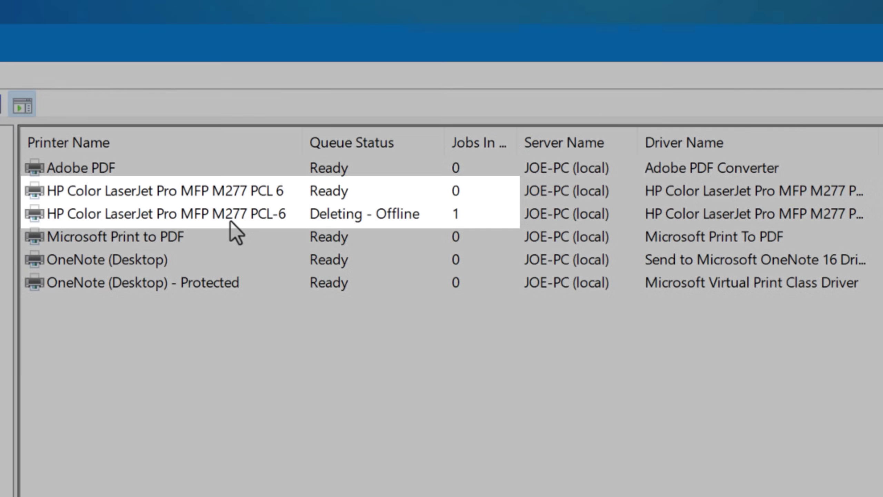
left_click(225, 218)
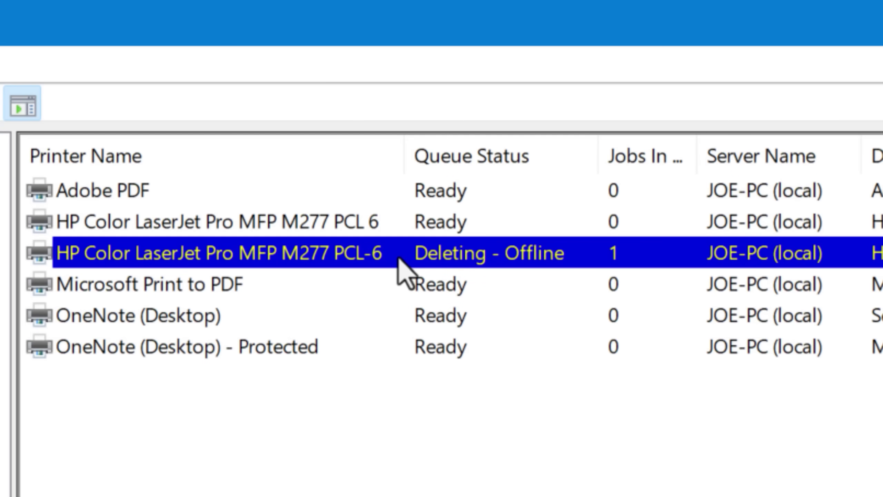
left_click_drag(704, 154, 755, 149)
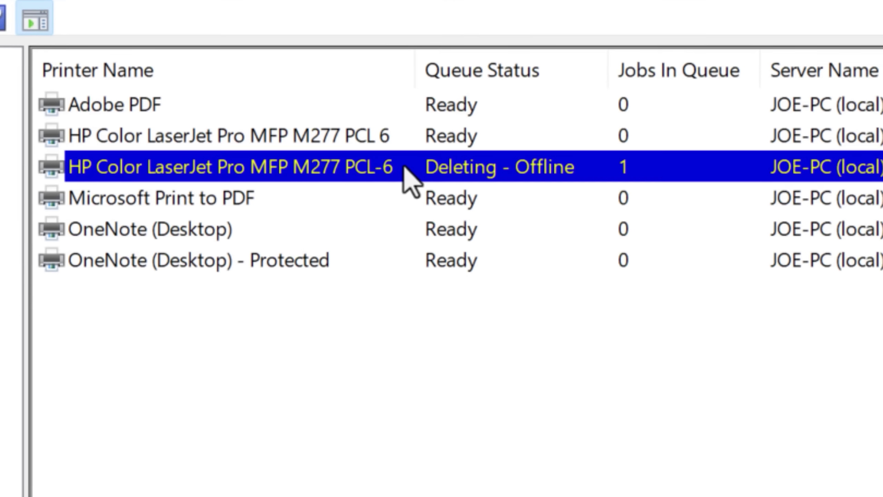
right_click(300, 105)
left_click(338, 420)
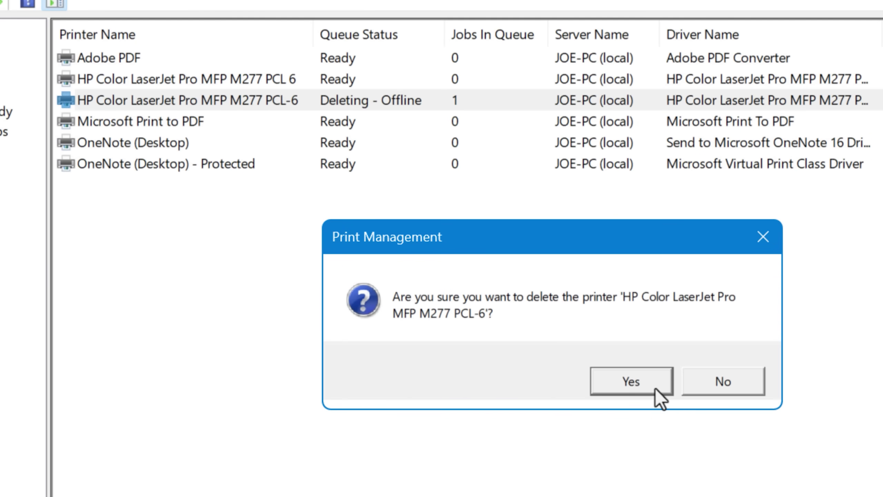
left_click(657, 389)
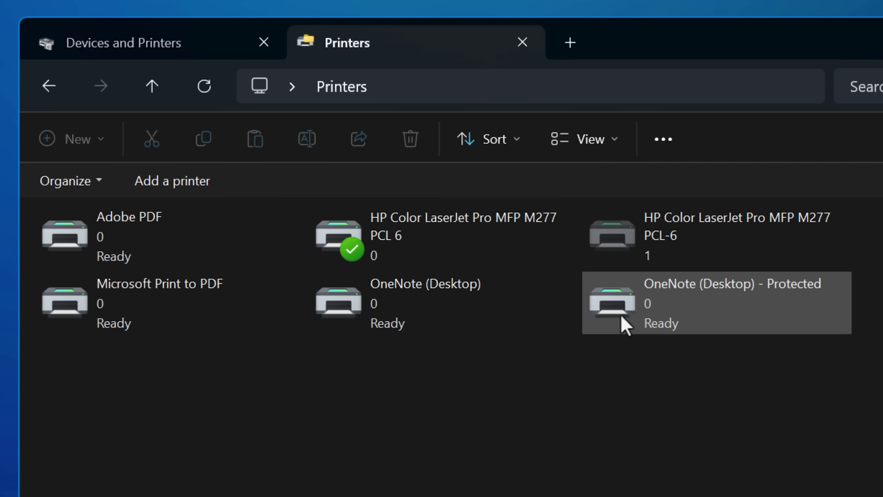
left_click(477, 256)
left_click(680, 256)
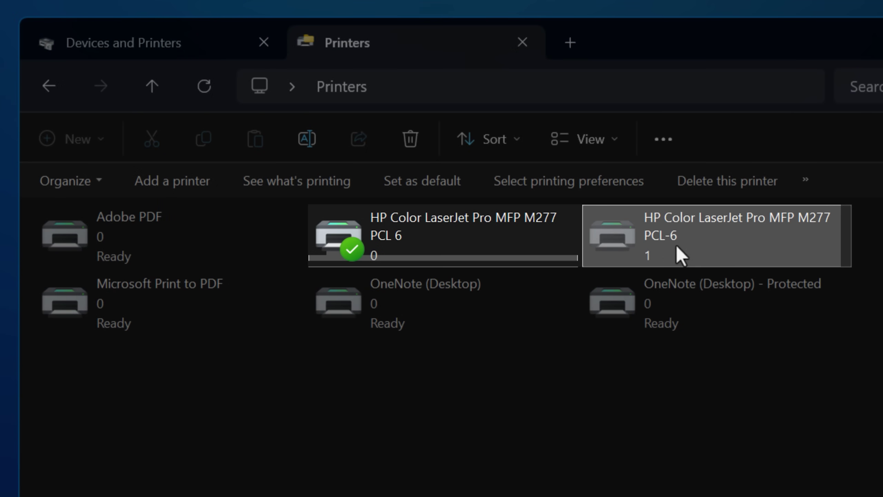
right_click(697, 243)
left_click(522, 444)
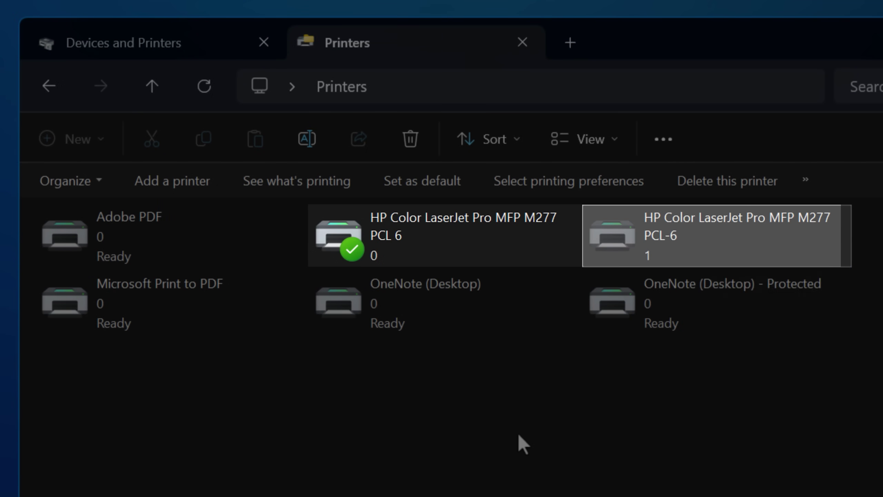